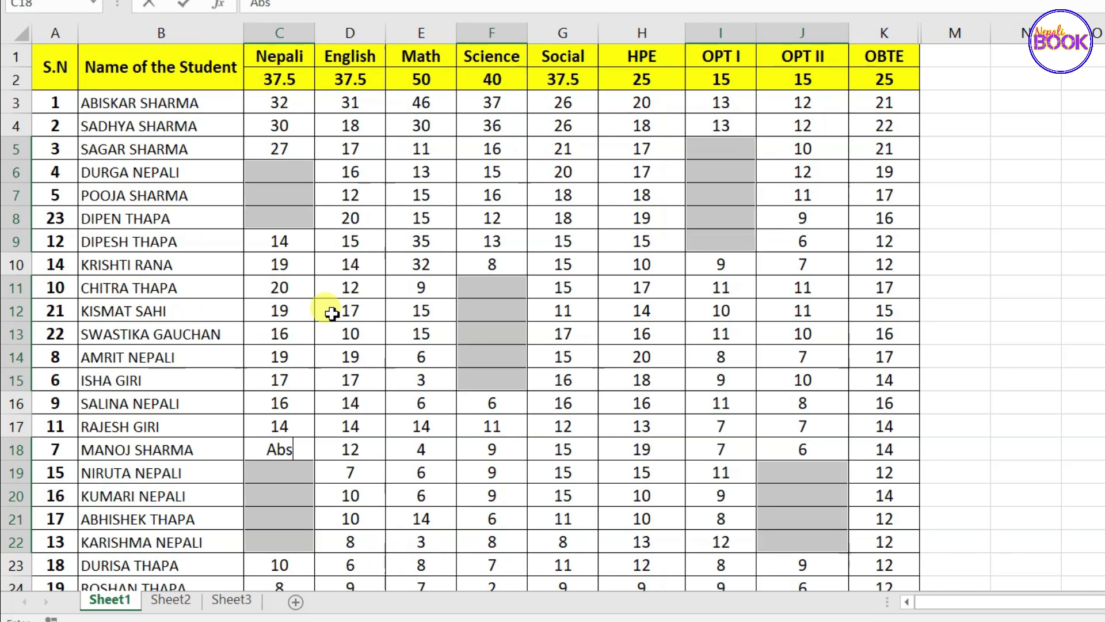
Step: Enter Abs into all the selected blank mark cells at once
key("ctrl+Return")
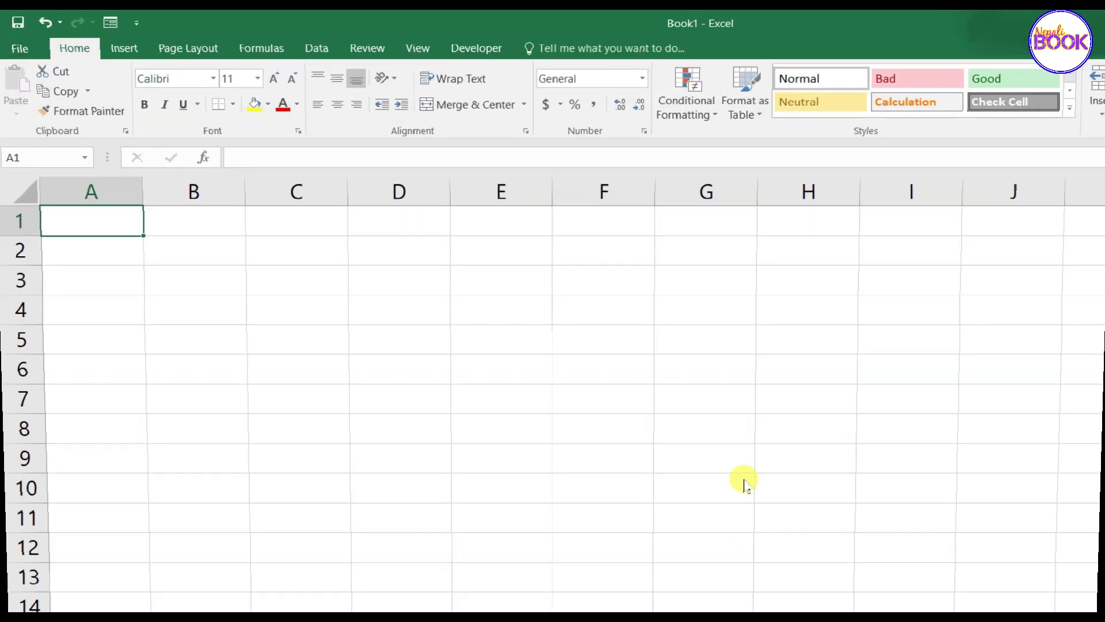
Step: Open the emoji picker and browse its recent, people, celebration, food and transport categories
key("super+period")
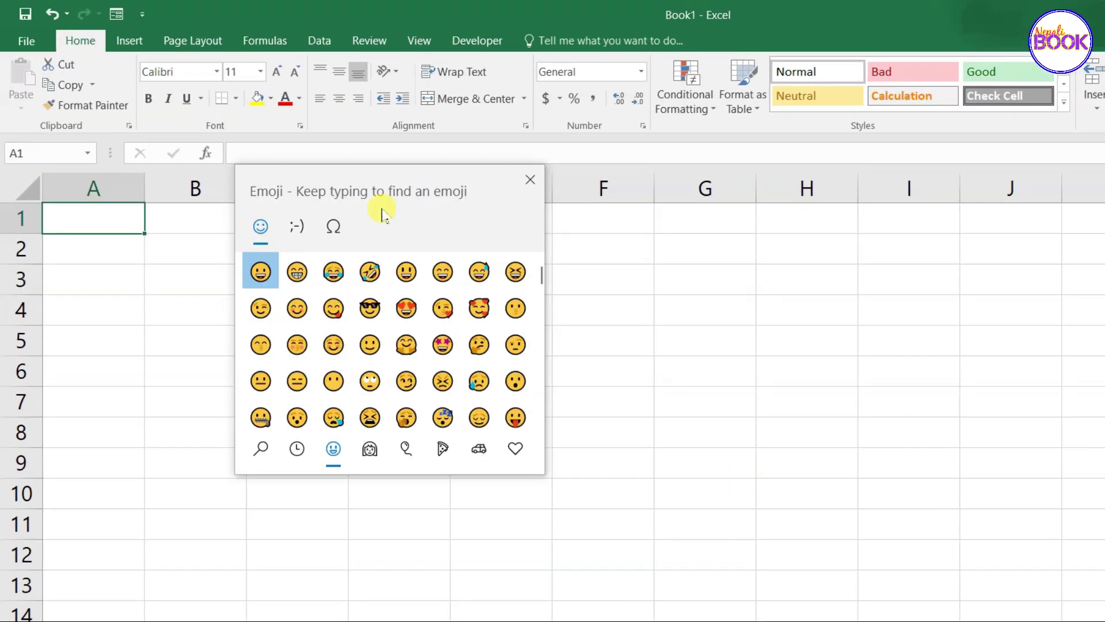
left_click_drag(382, 194, 428, 266)
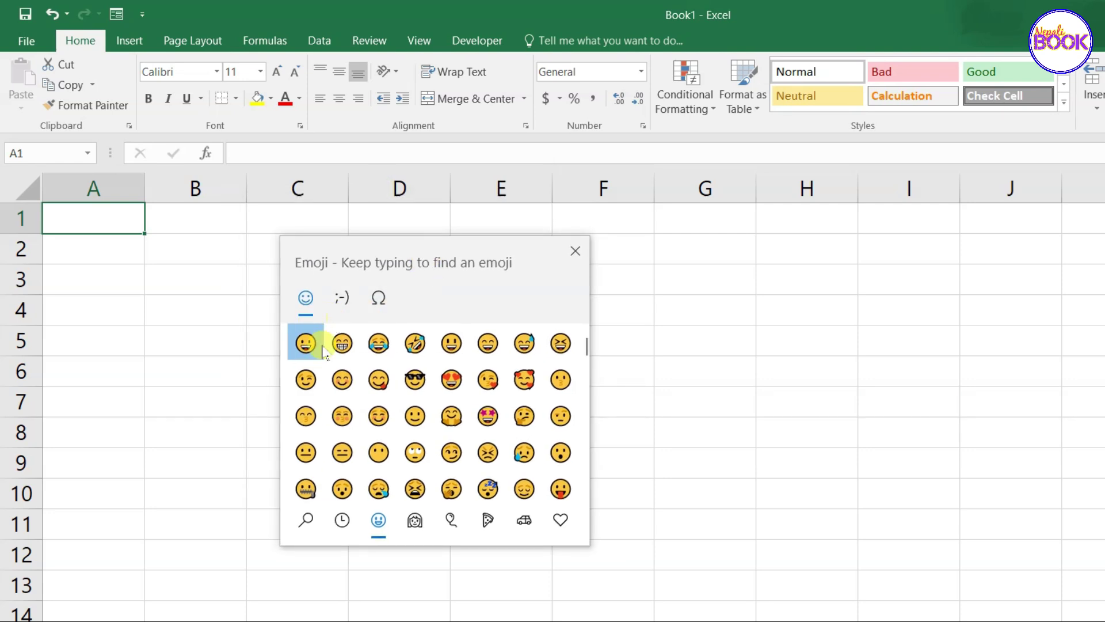
left_click(342, 519)
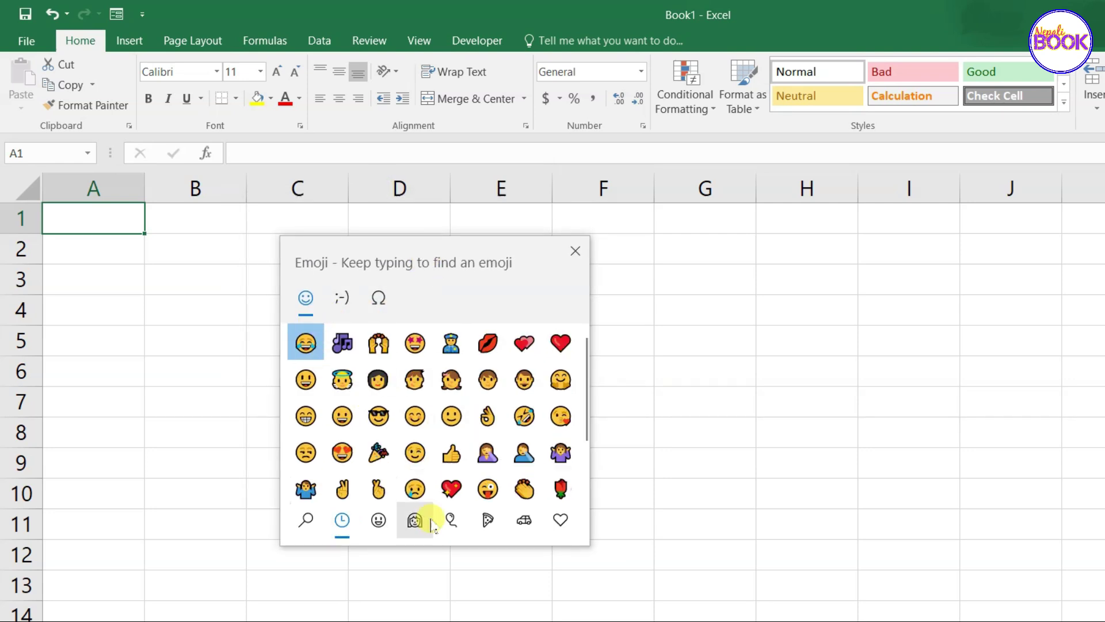
left_click(415, 520)
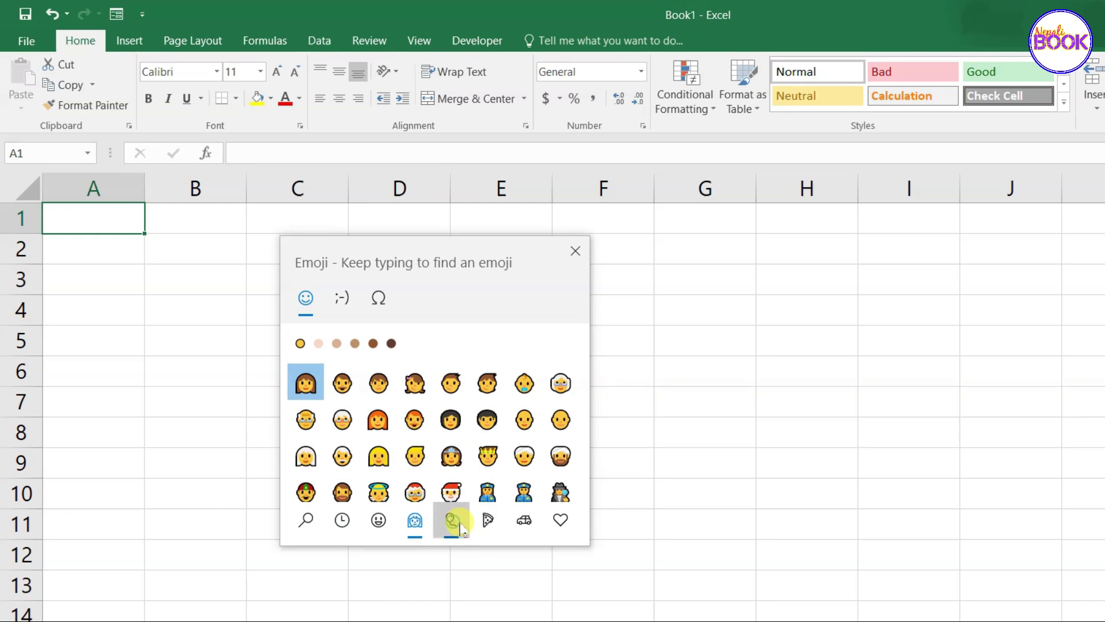
left_click(451, 519)
left_click(489, 521)
left_click(524, 521)
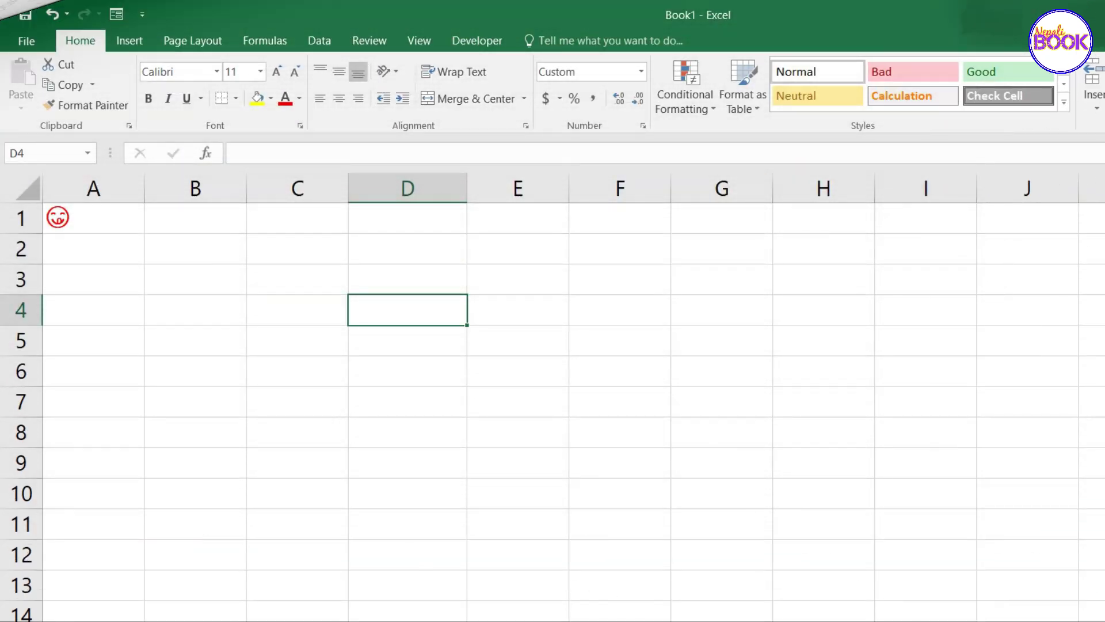
Step: Insert the current time in cell D4 and the current date in cell D5
key("ctrl+shift+semicolon")
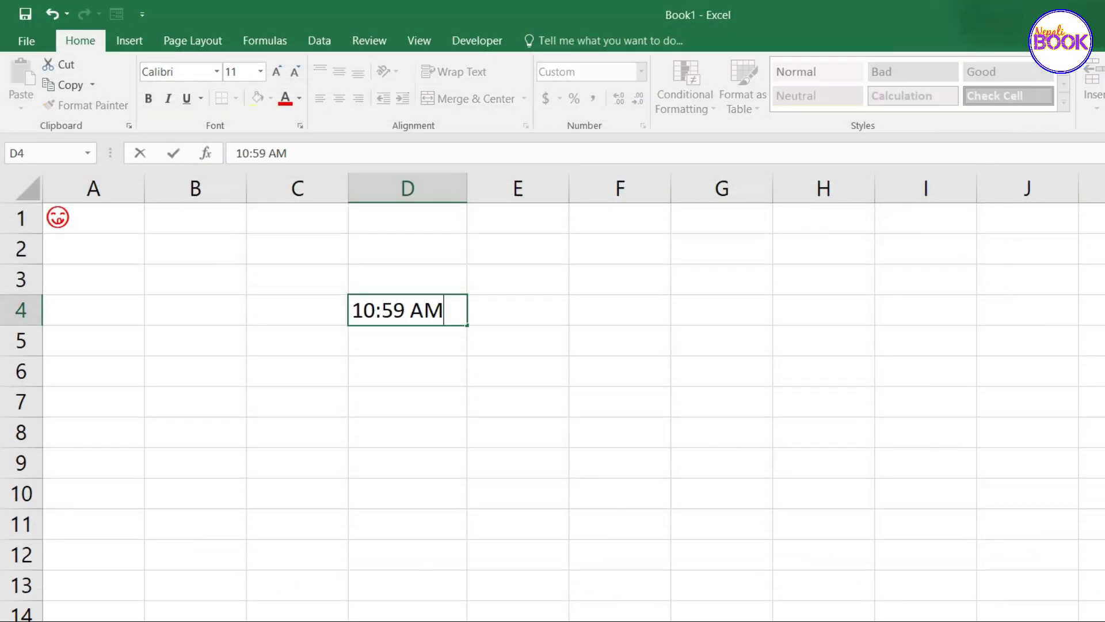
left_click(407, 340)
key("ctrl+semicolon")
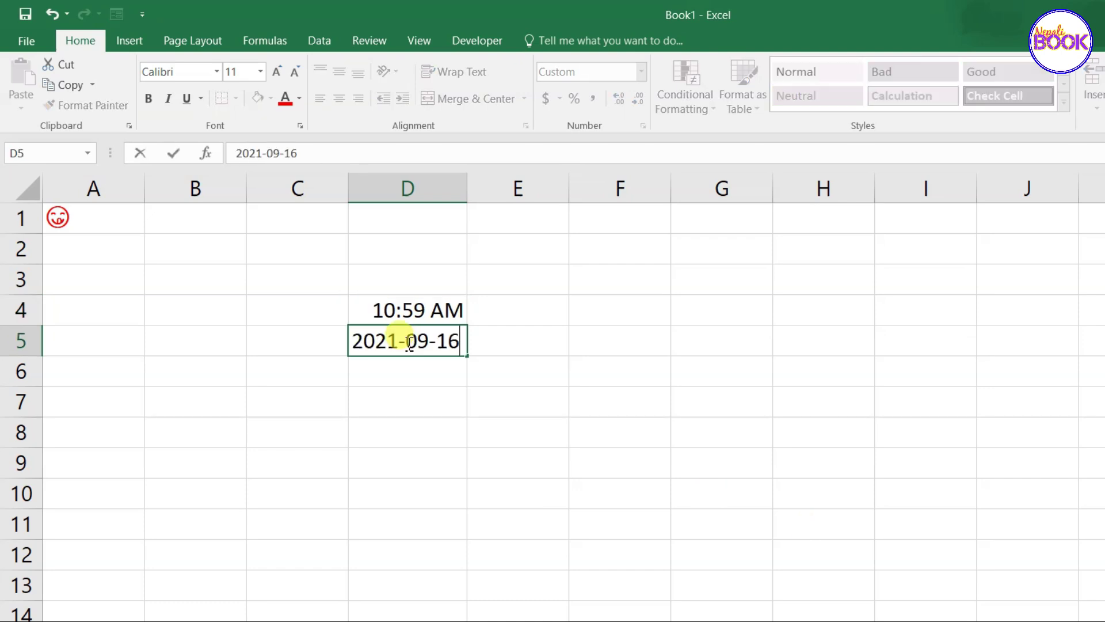
left_click(420, 395)
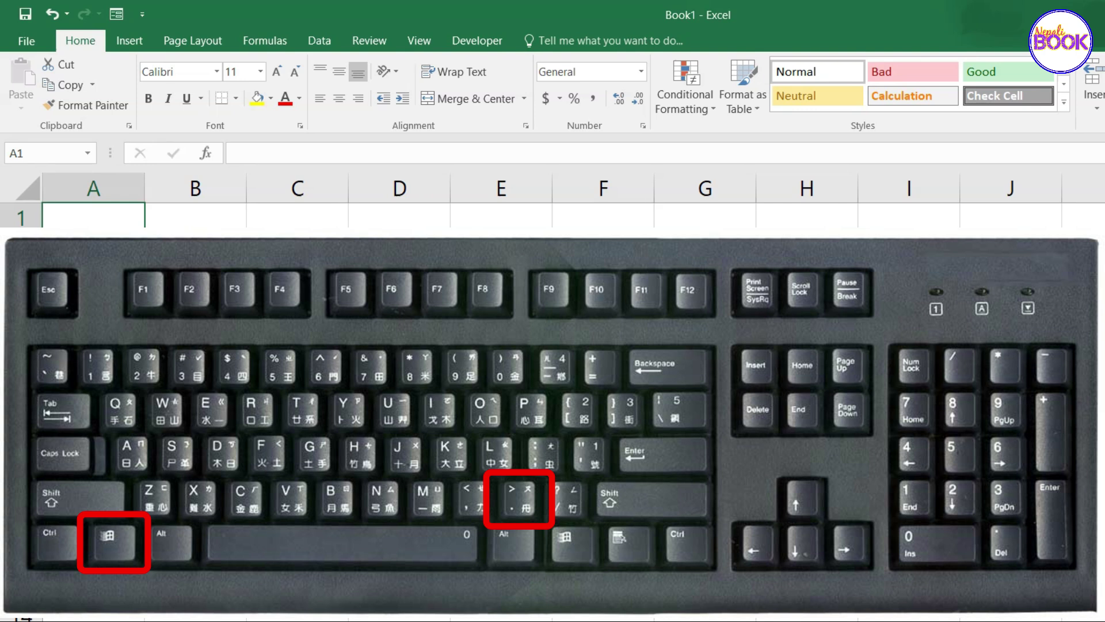
Step: Open the emoji picker for cell A1 and examine the emoji categories from recently used through to hearts and symbols
key("super+period")
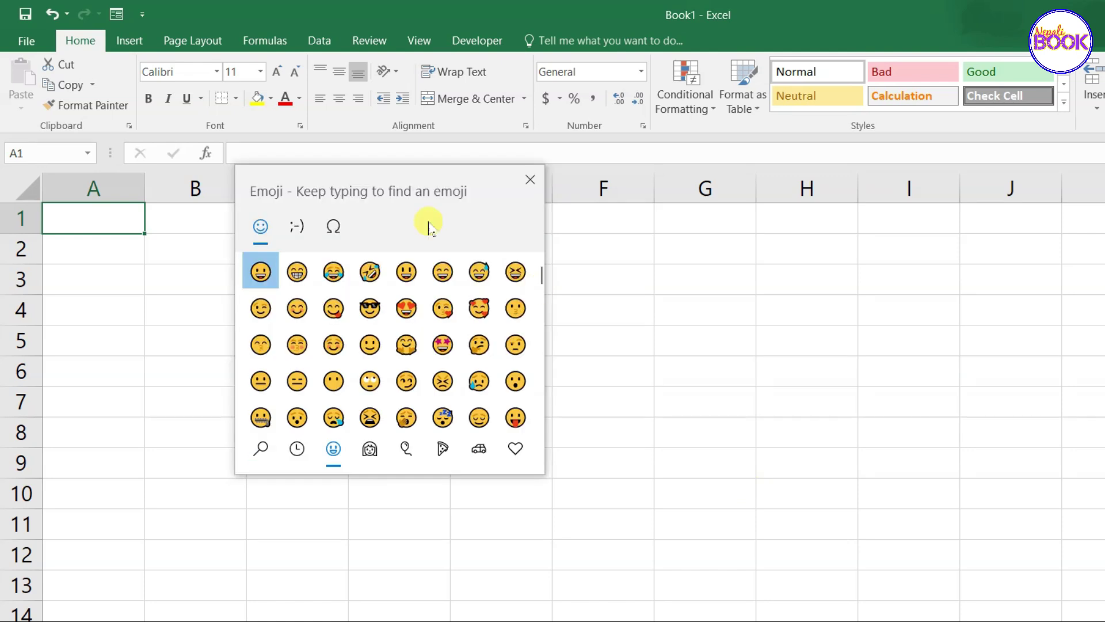
left_click_drag(381, 192, 427, 263)
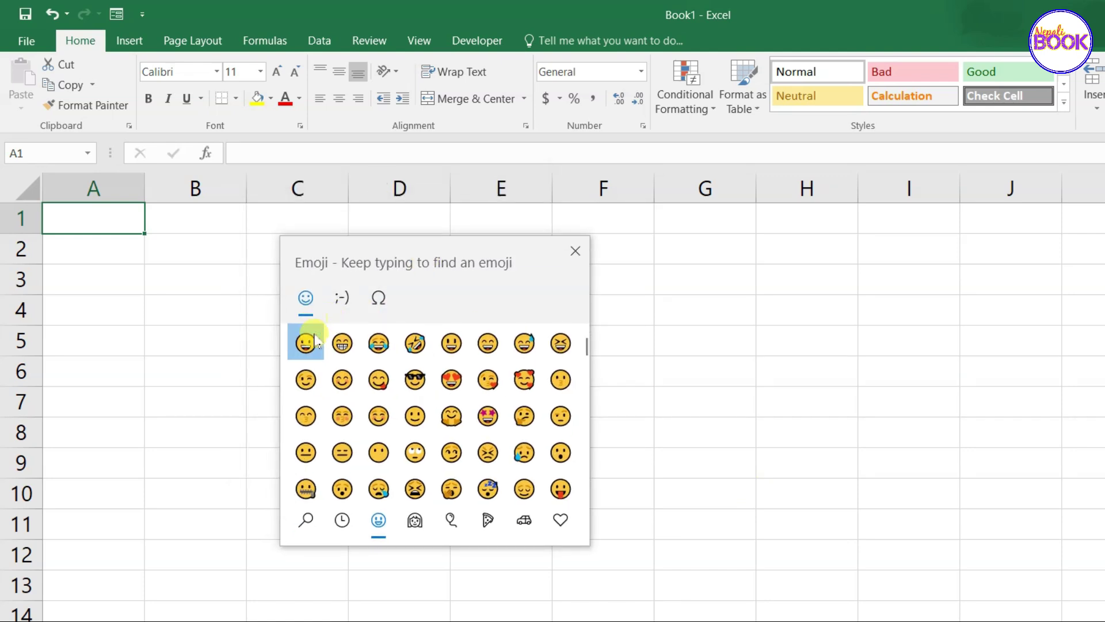
left_click(345, 524)
left_click(413, 528)
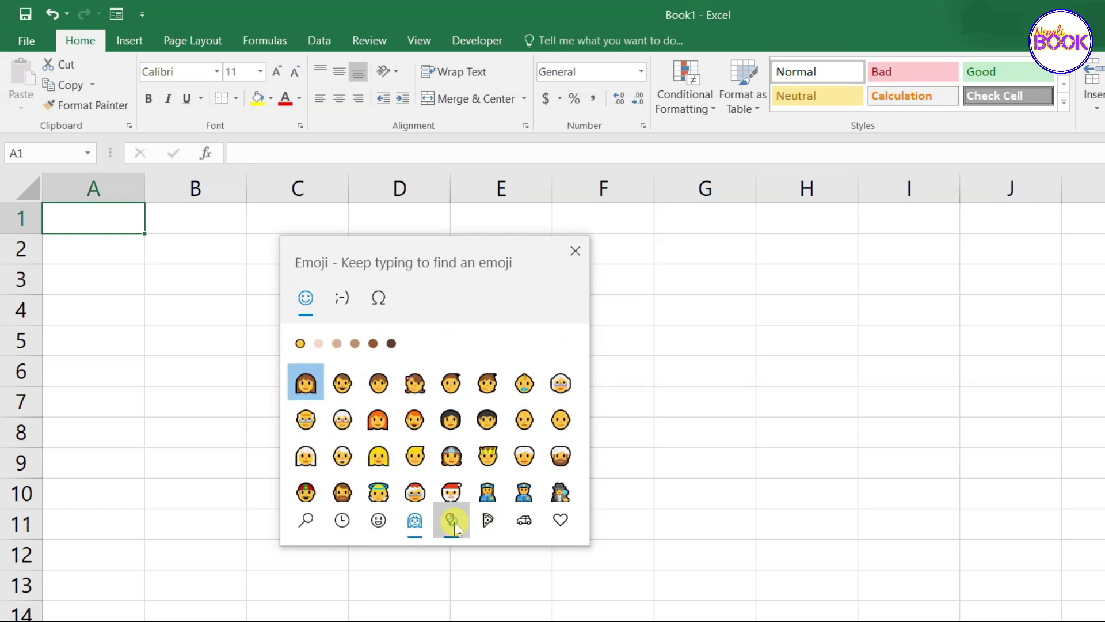
left_click(451, 521)
left_click(487, 521)
left_click(524, 521)
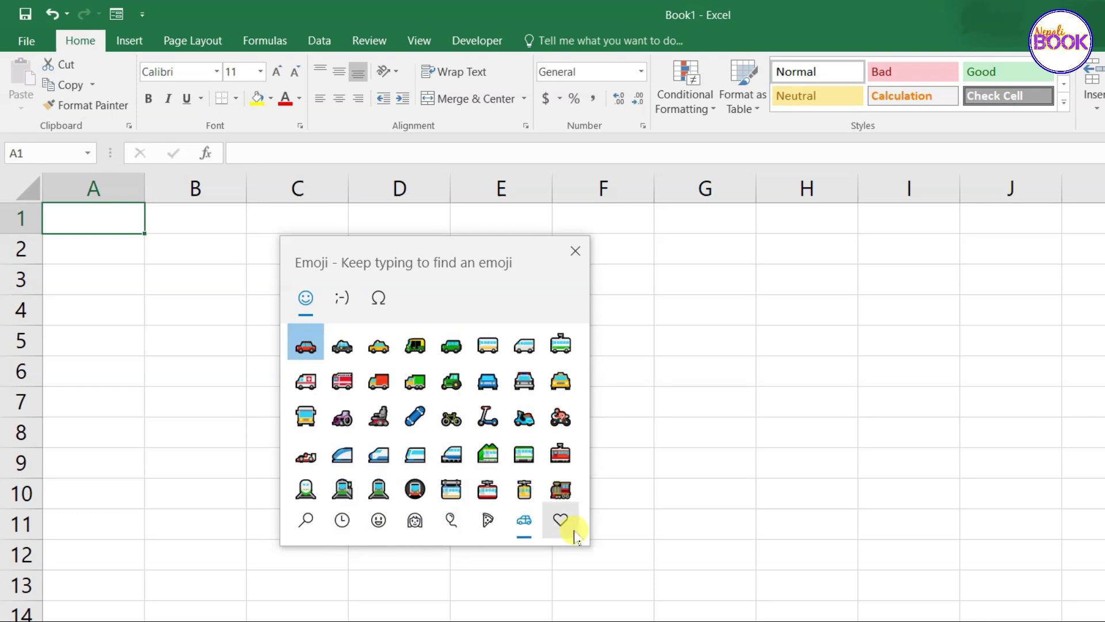
left_click(560, 521)
Step: Examine the kaomoji and the special symbols offered in the emoji picker
left_click(342, 298)
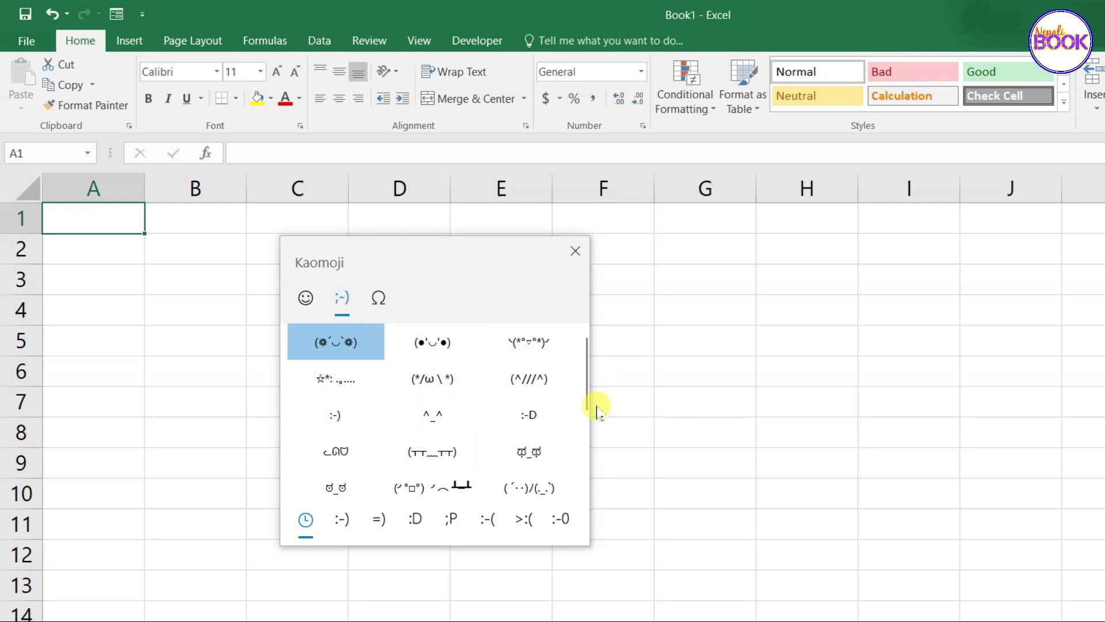
mouse_move(584, 400)
left_mouse_down()
mouse_move(577, 481)
mouse_move(582, 370)
mouse_move(587, 386)
left_mouse_up()
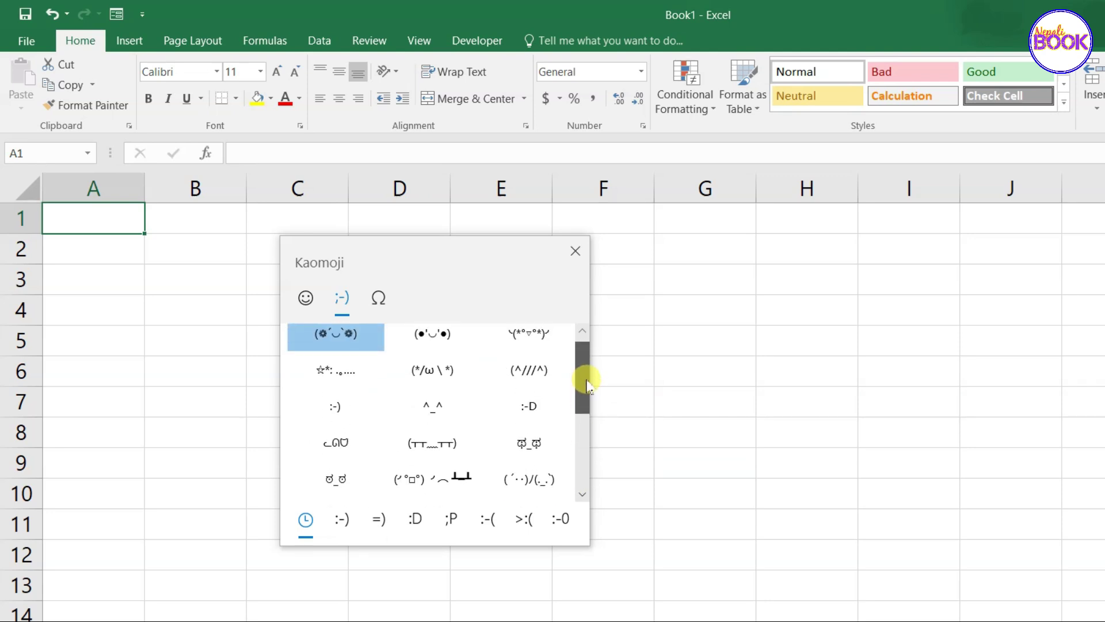
left_click(379, 297)
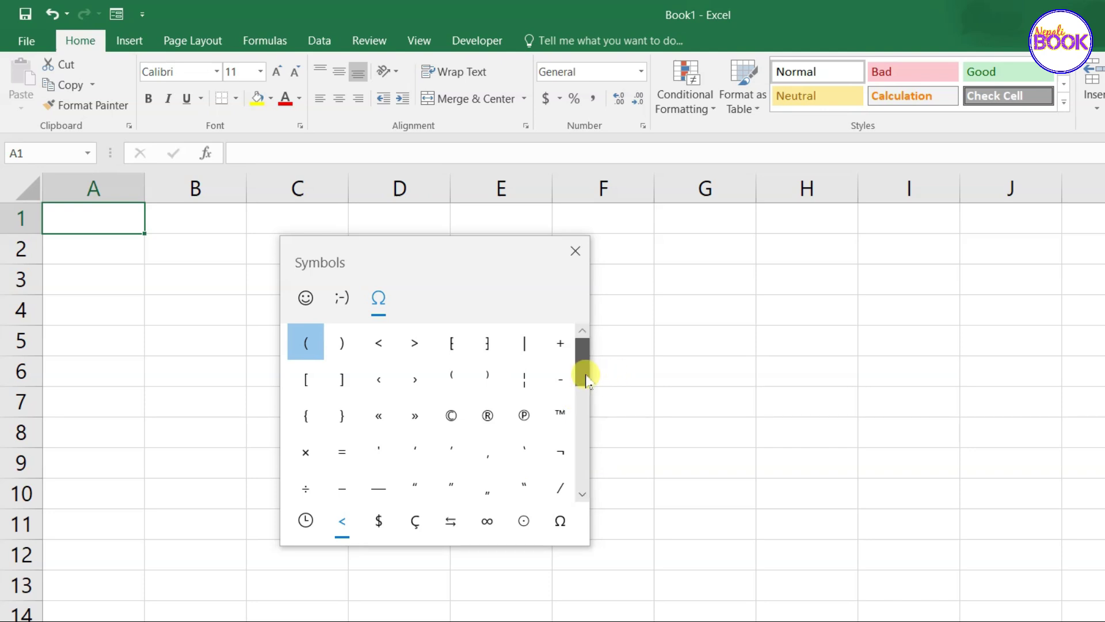
mouse_move(586, 377)
left_mouse_down()
mouse_move(580, 489)
mouse_move(581, 398)
left_mouse_up()
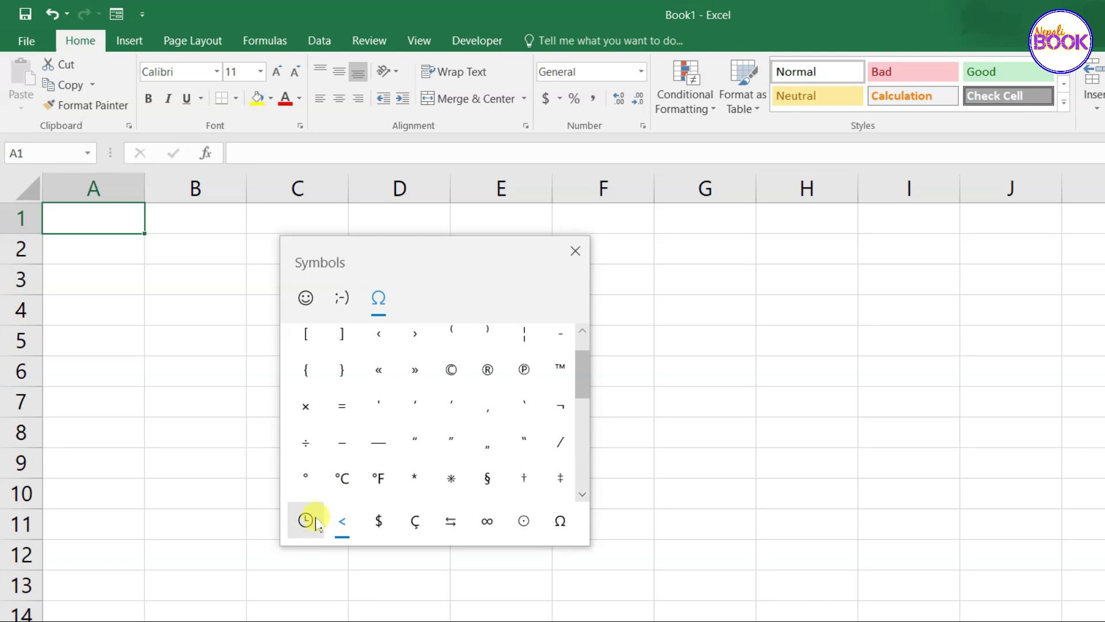
Step: Insert the tongue-out savouring smiley from the smiley emojis into cell A1 and close the emoji picker
left_click(304, 298)
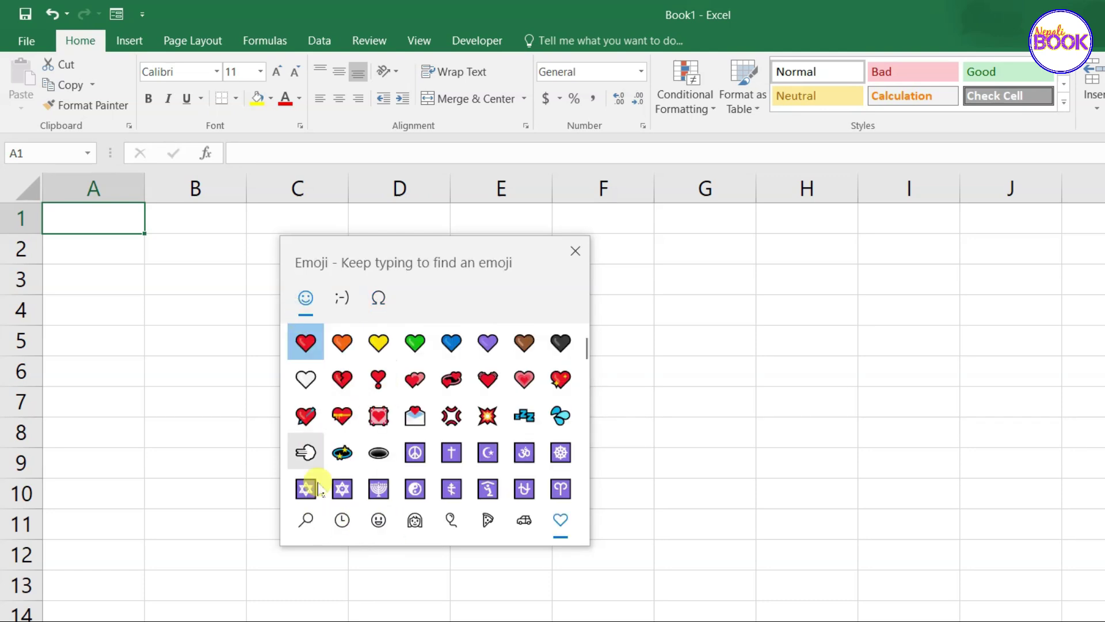
left_click(378, 520)
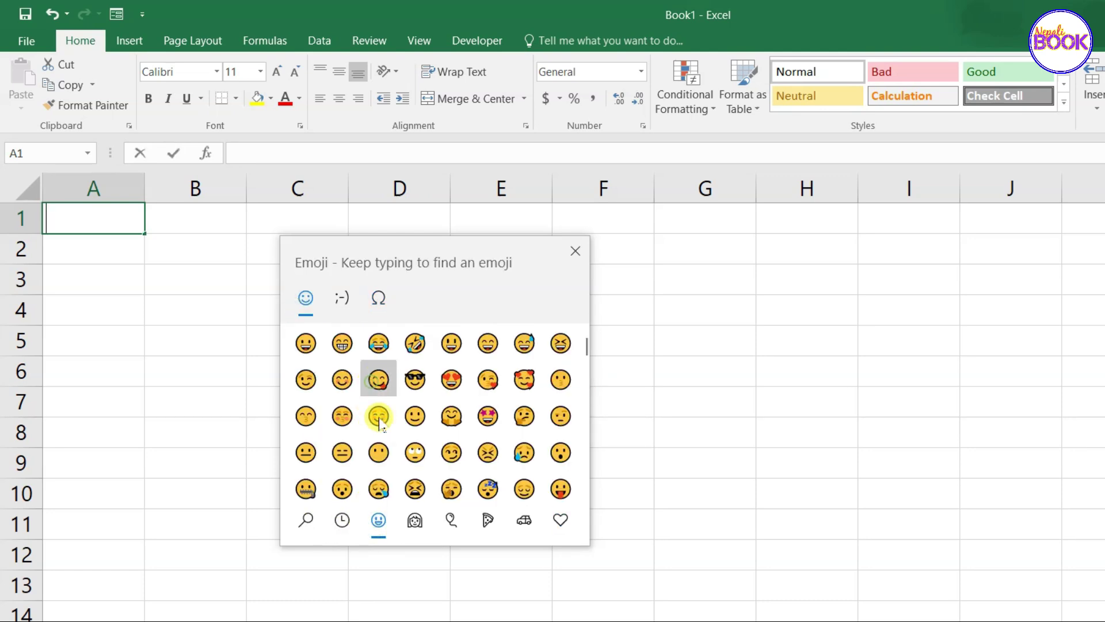
left_click(378, 380)
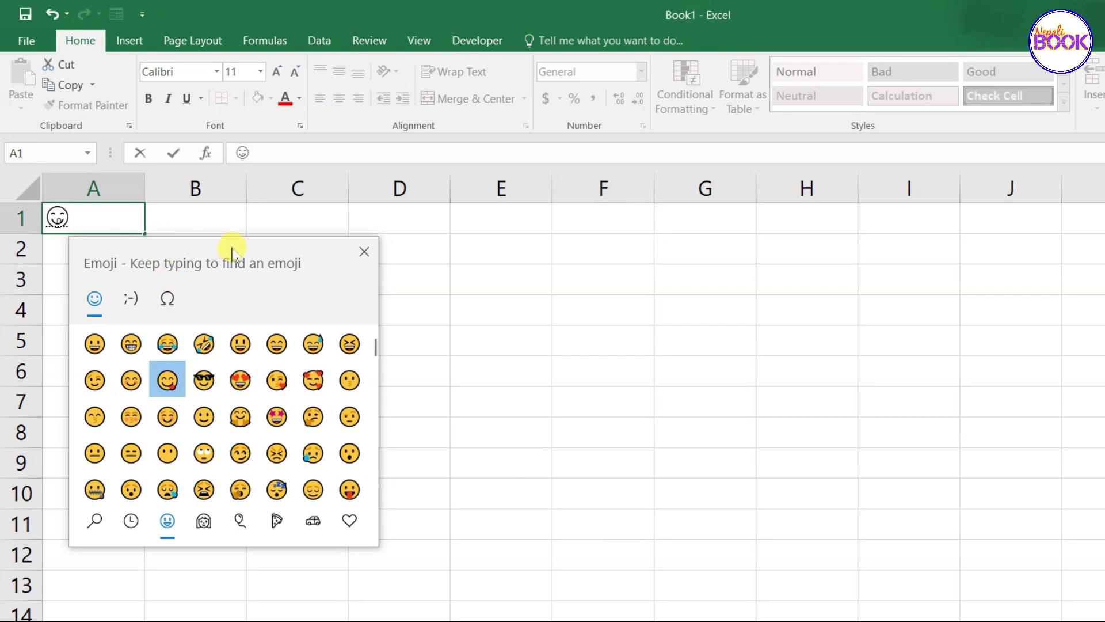
left_click(361, 253)
Step: Colour the smiley in cell A1 red
left_click_drag(86, 226, 25, 212)
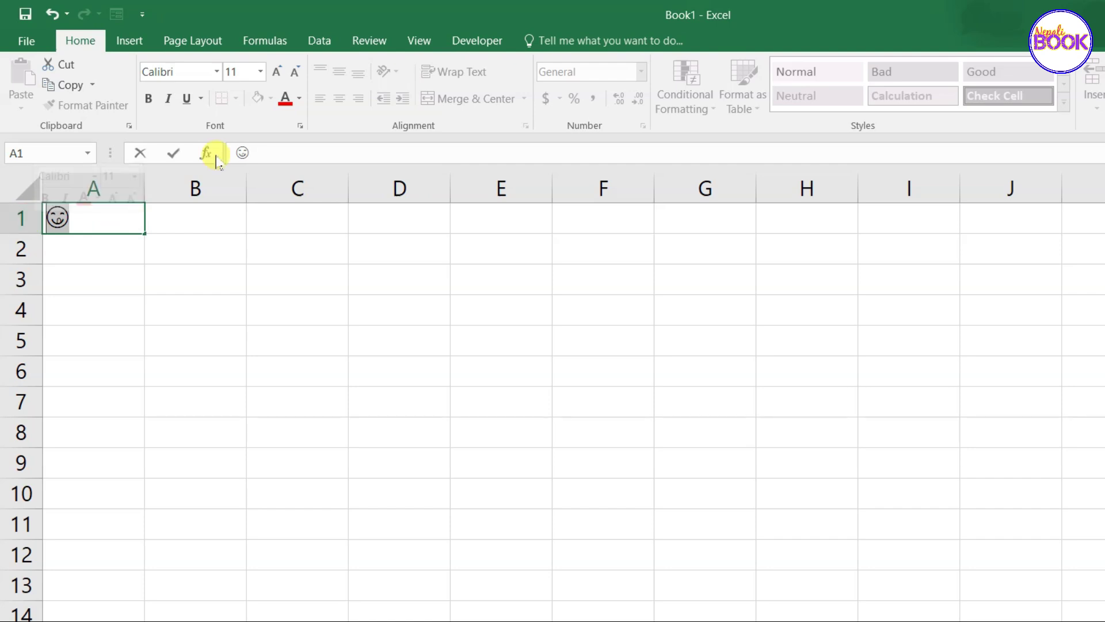
left_click(288, 97)
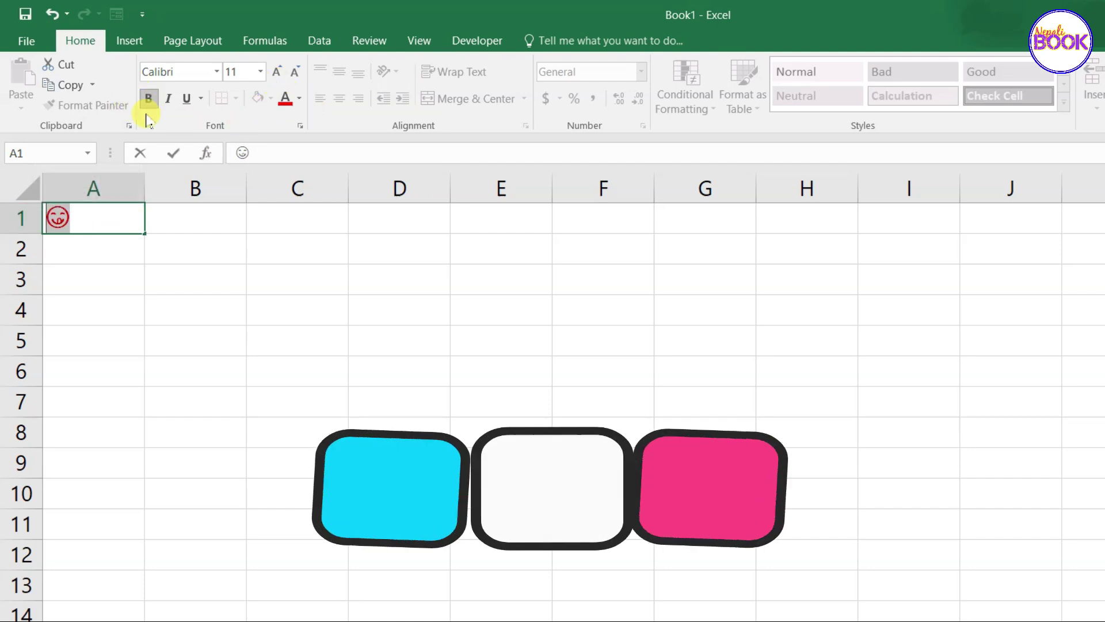
left_click(141, 308)
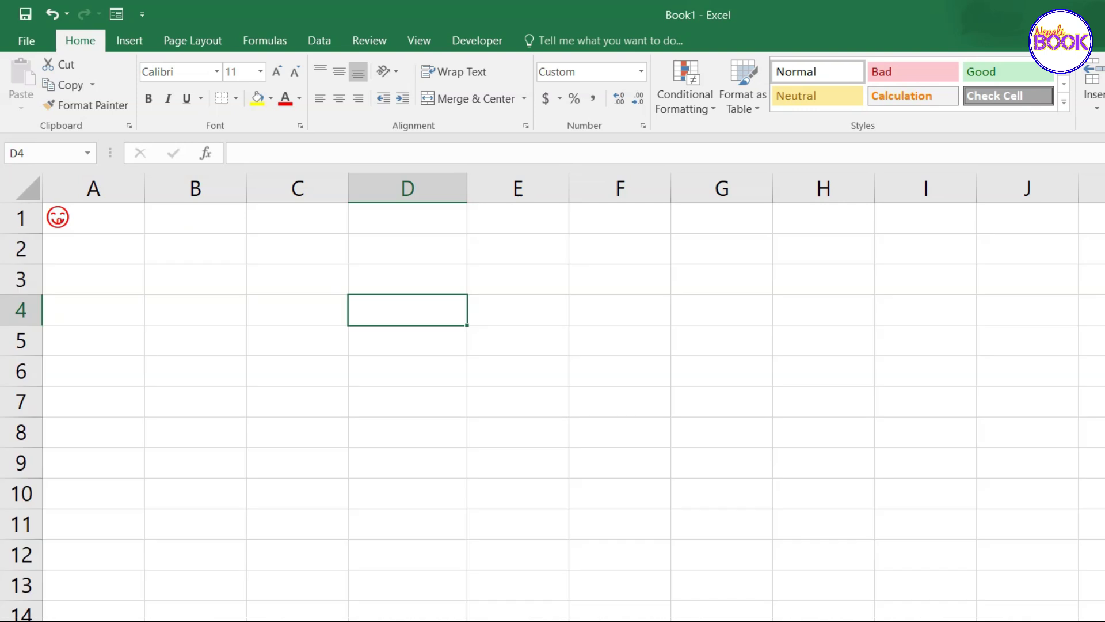
Step: Insert the current time as a fixed value in cell D4
key("ctrl+shift+semicolon")
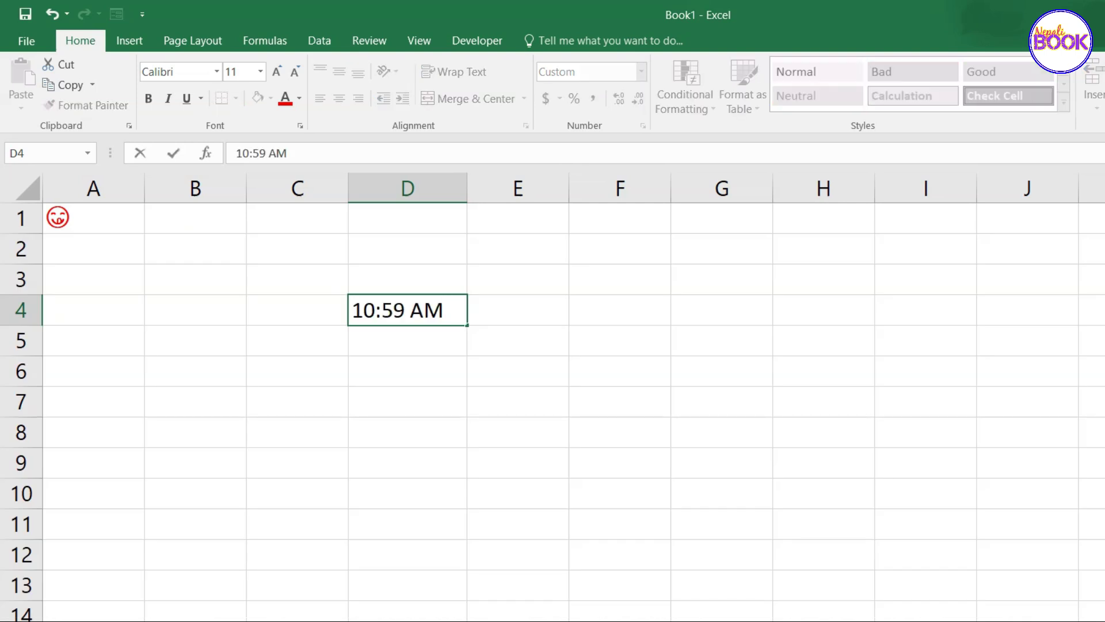
key("Return")
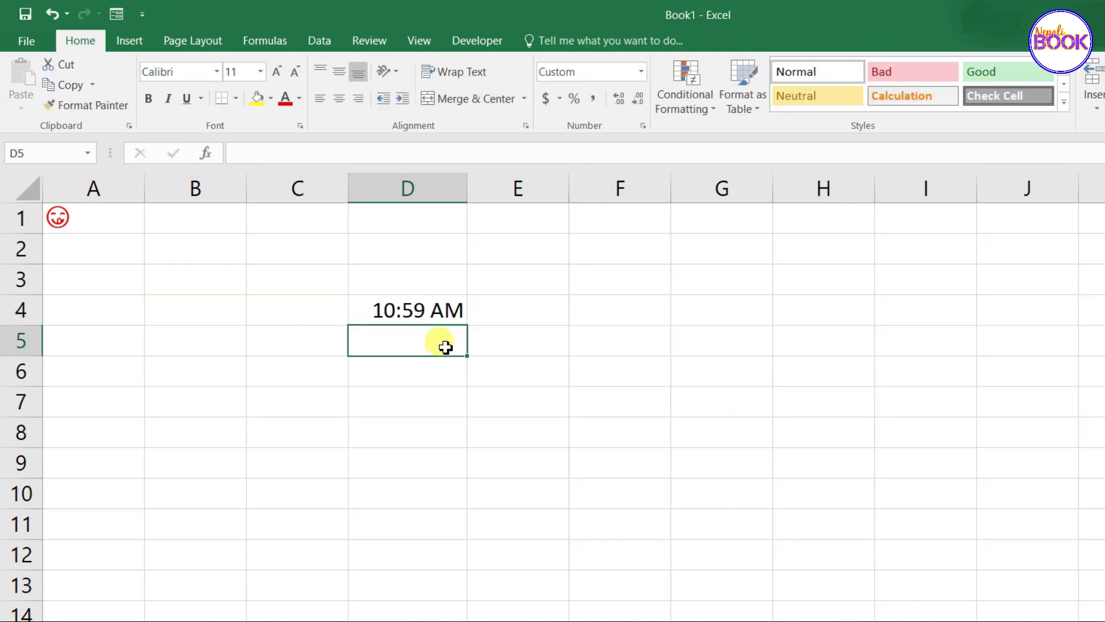
left_click(439, 314)
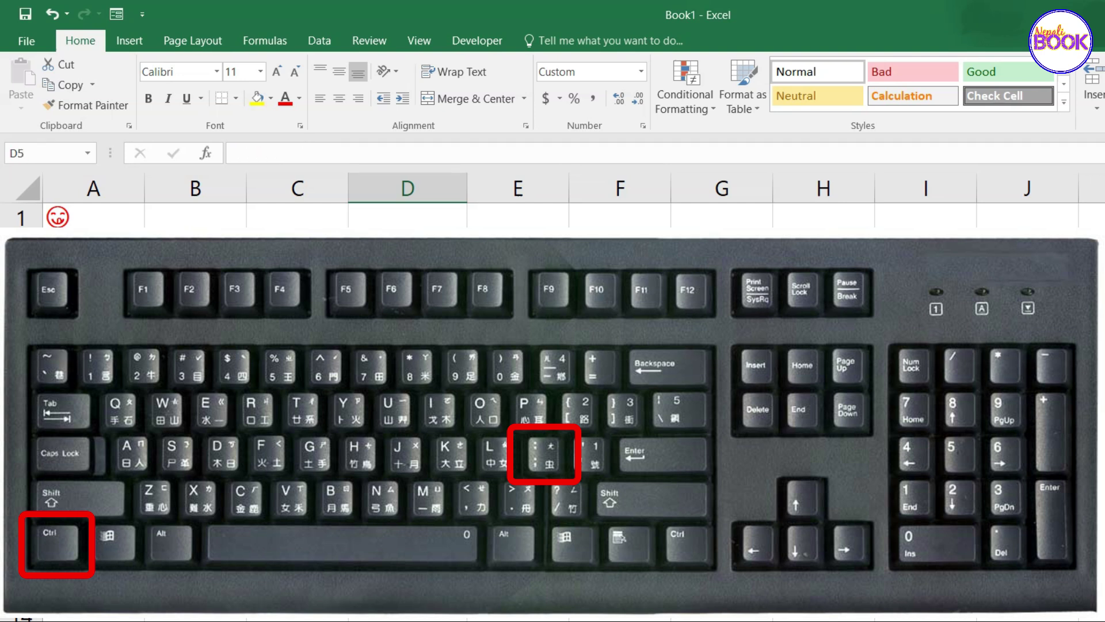
Step: Insert the current date as a fixed value in cell D5
key("ctrl+semicolon")
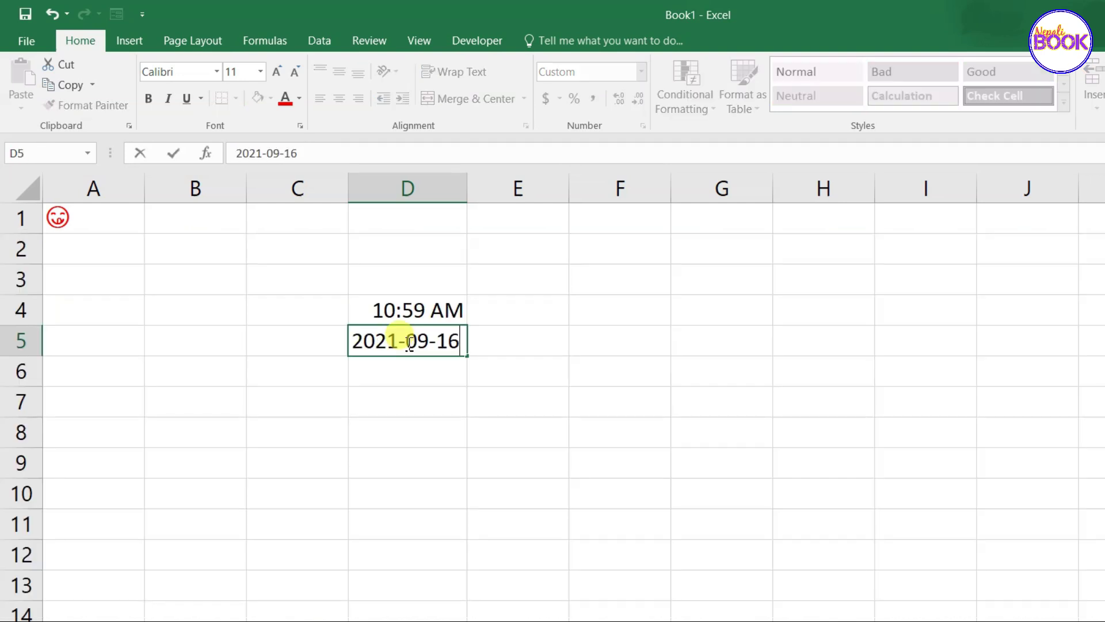
left_click(424, 389)
left_click(419, 340)
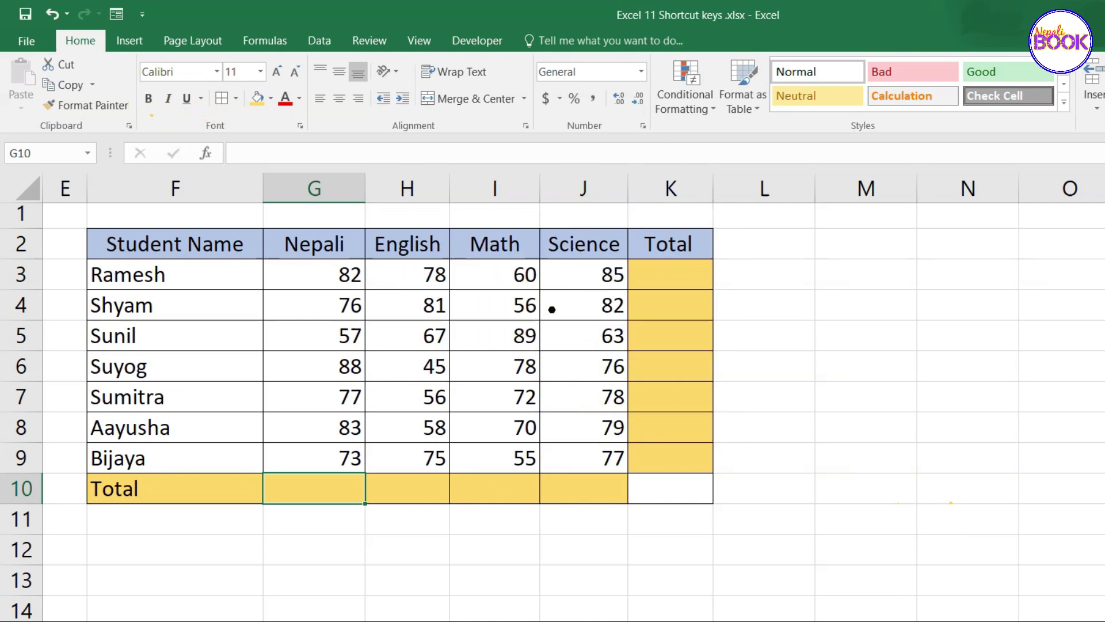
Step: Total the Nepali marks in cell G10 with an AutoSum of G3:G9
left_click(318, 566)
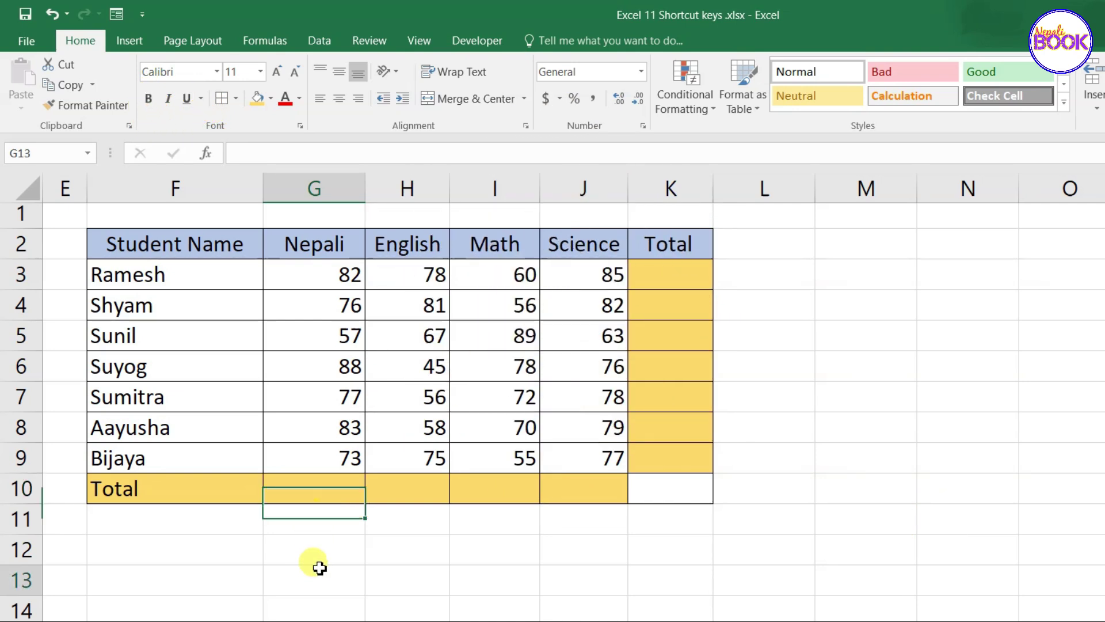
left_click(325, 500)
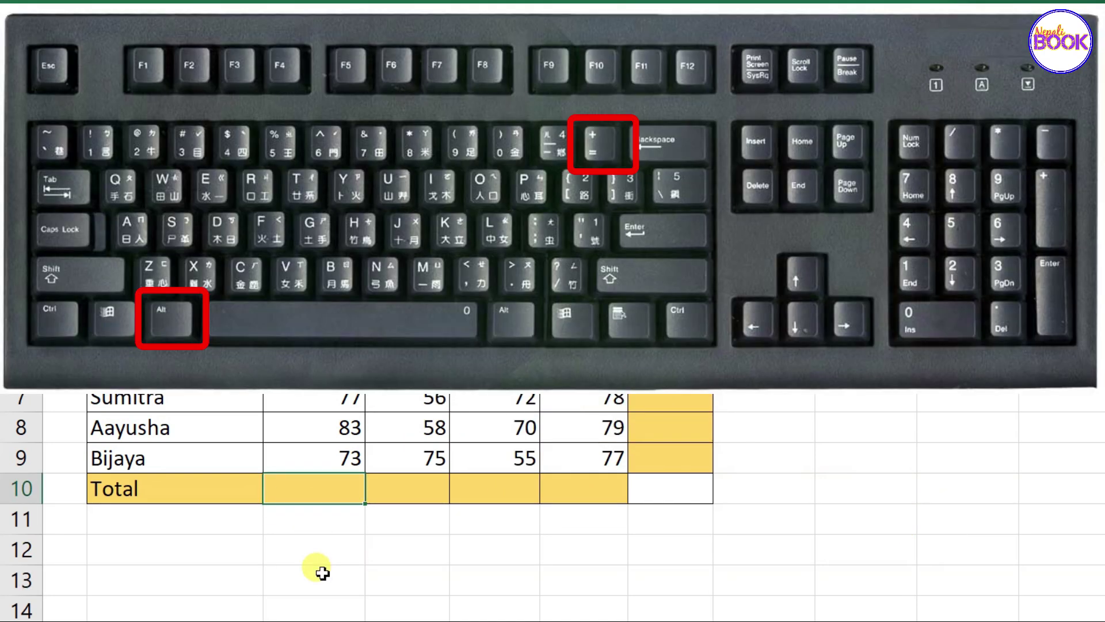
key("alt+equal")
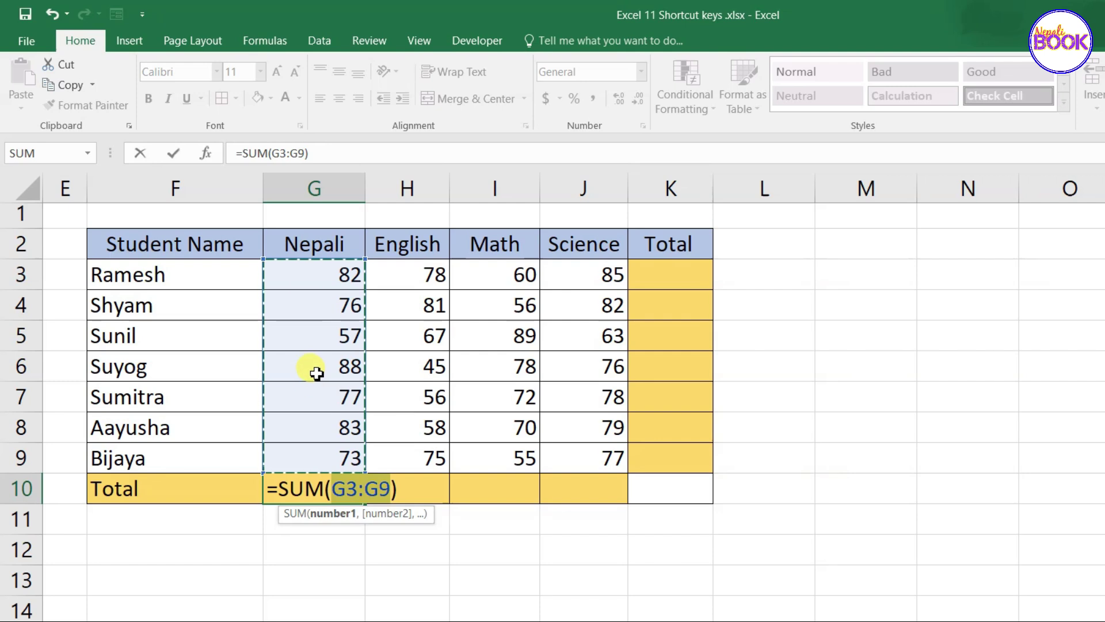
key("Return")
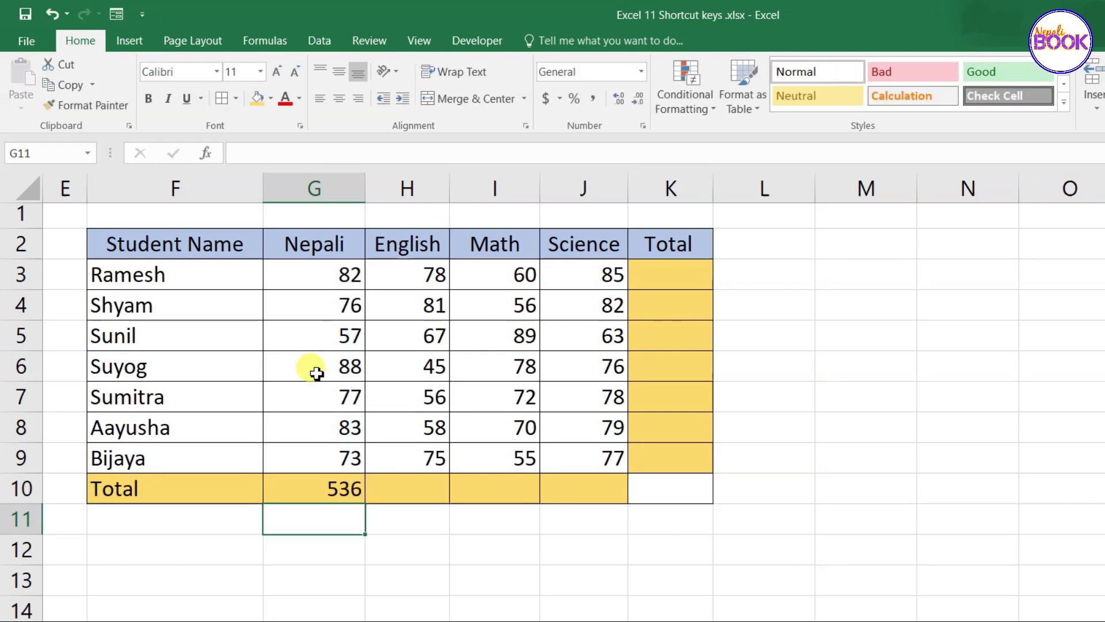
Step: Fill the Nepali total formula across the Total row to the English, Math and Science columns, G10 to J10
left_click(311, 486)
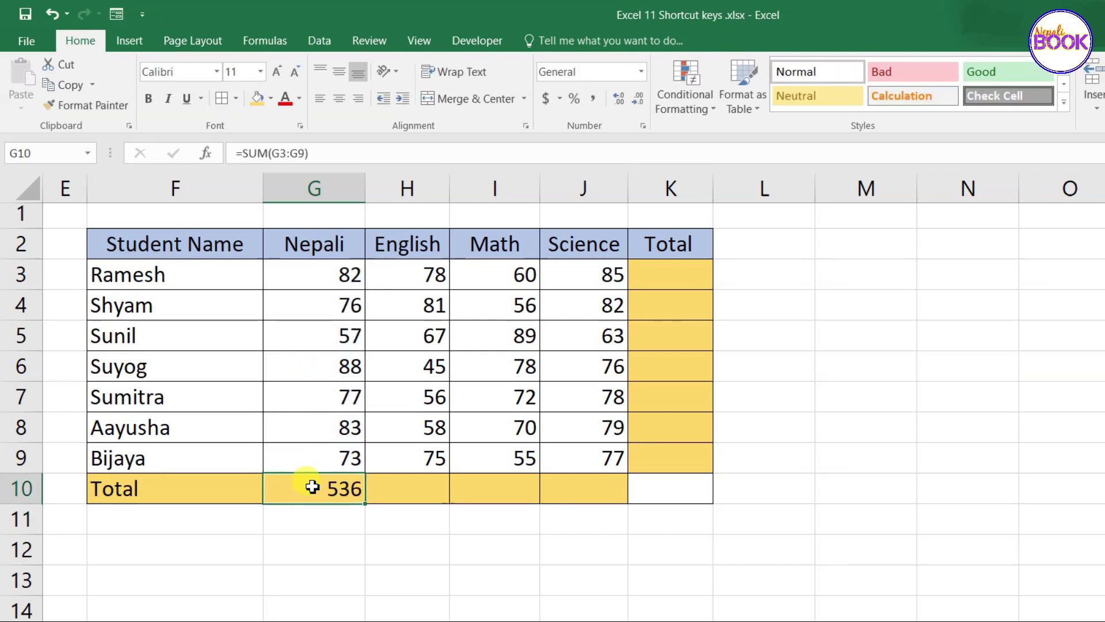
left_click_drag(312, 487, 572, 495)
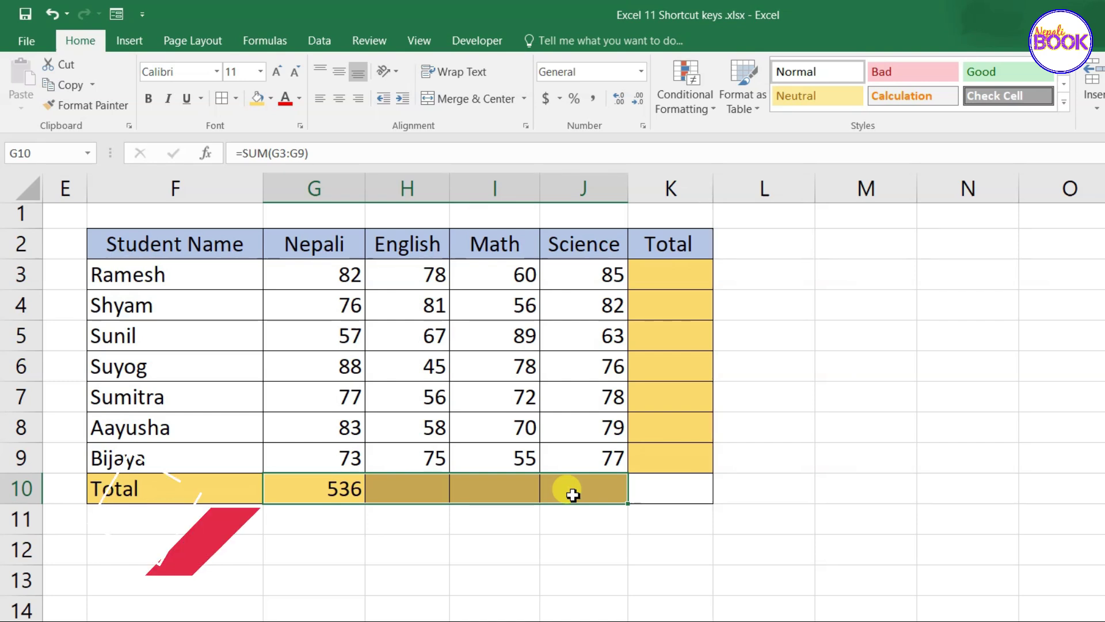
key("ctrl+r")
left_click(572, 494)
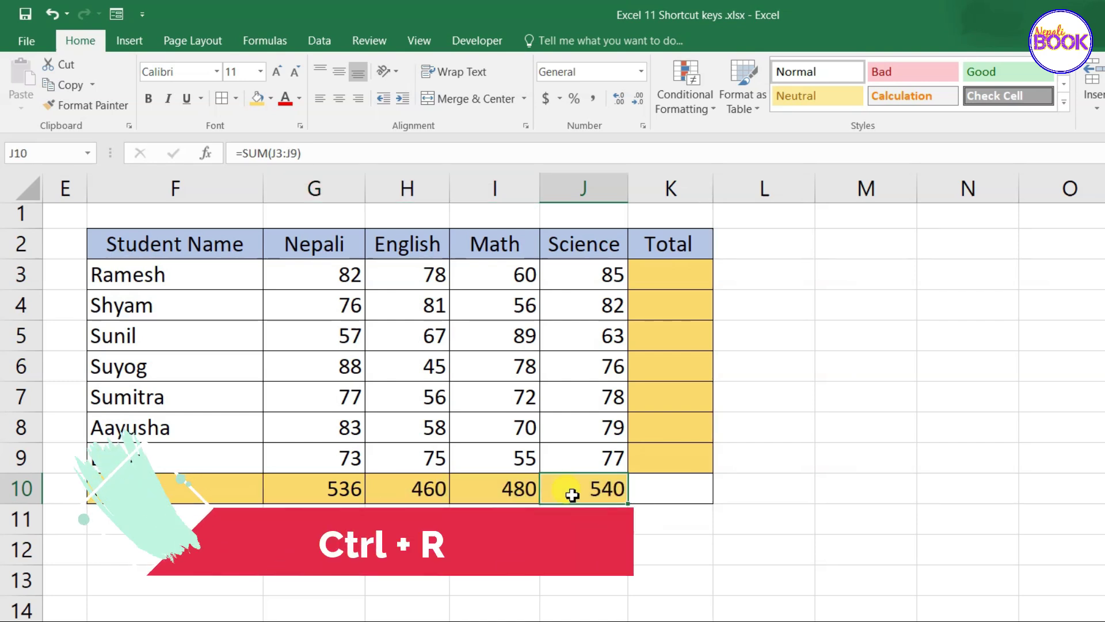
Step: Total the first student's marks in cell K3 with an AutoSum of G3:J3
left_click(400, 488)
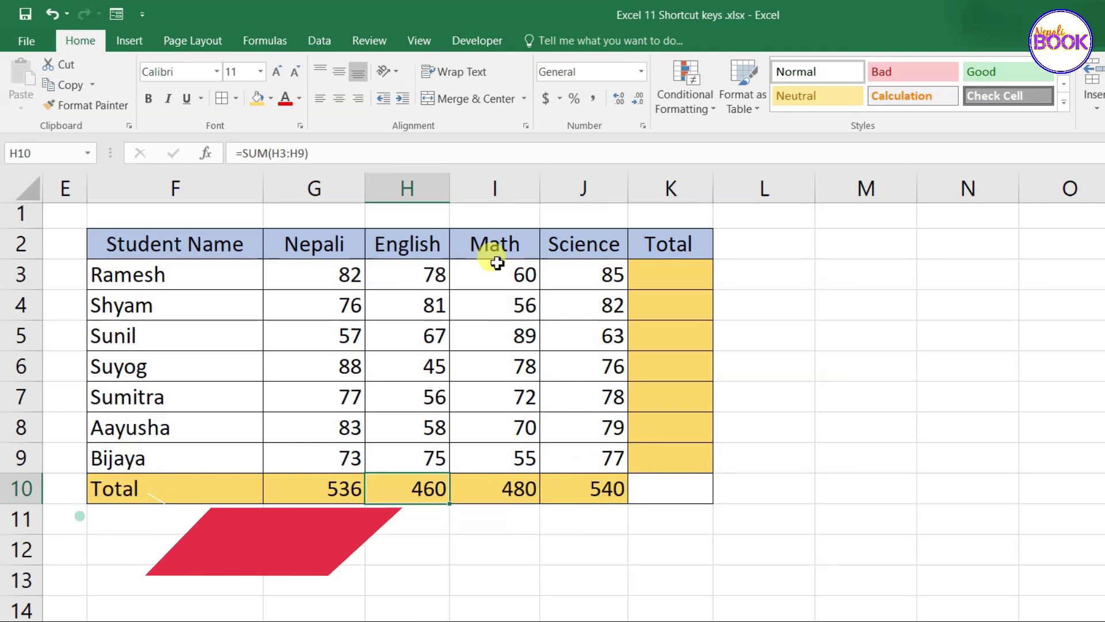
left_click(664, 269)
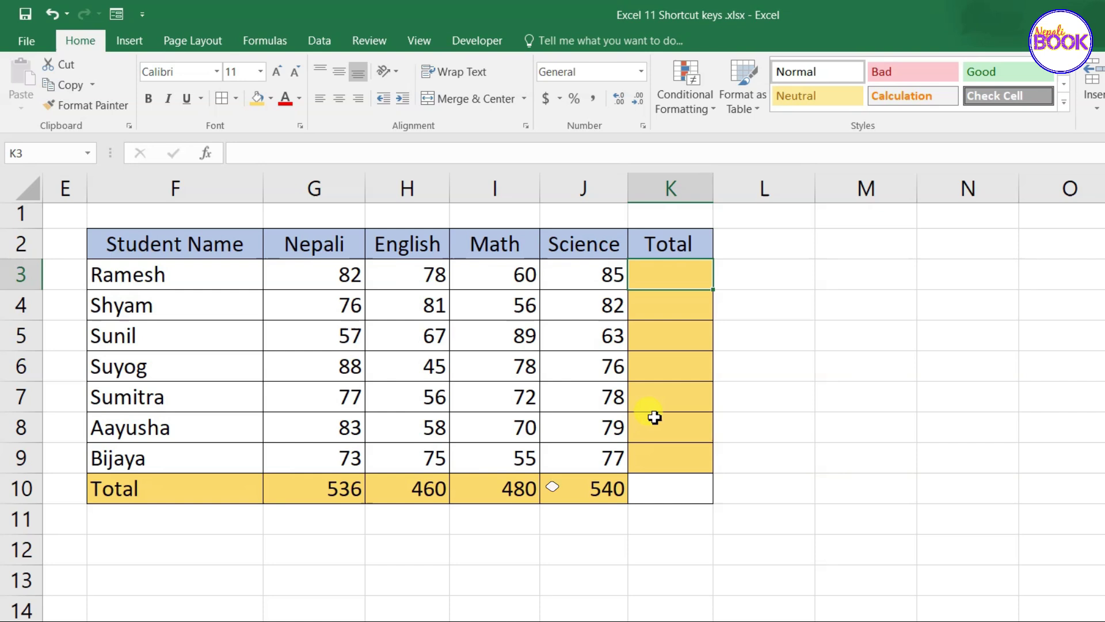
key("alt+equal")
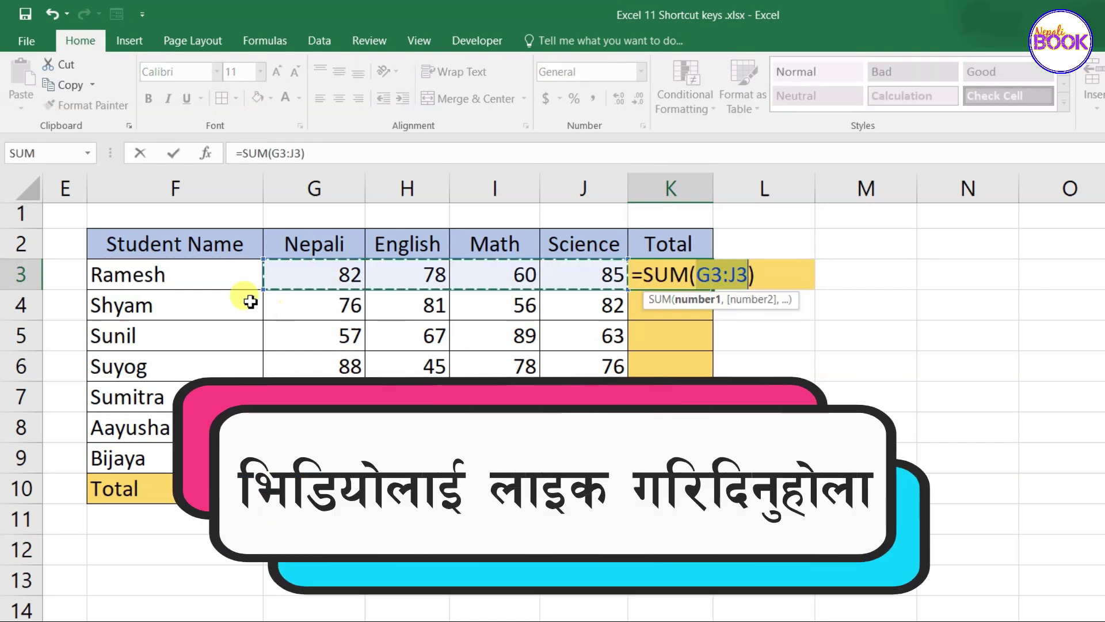
key("Return")
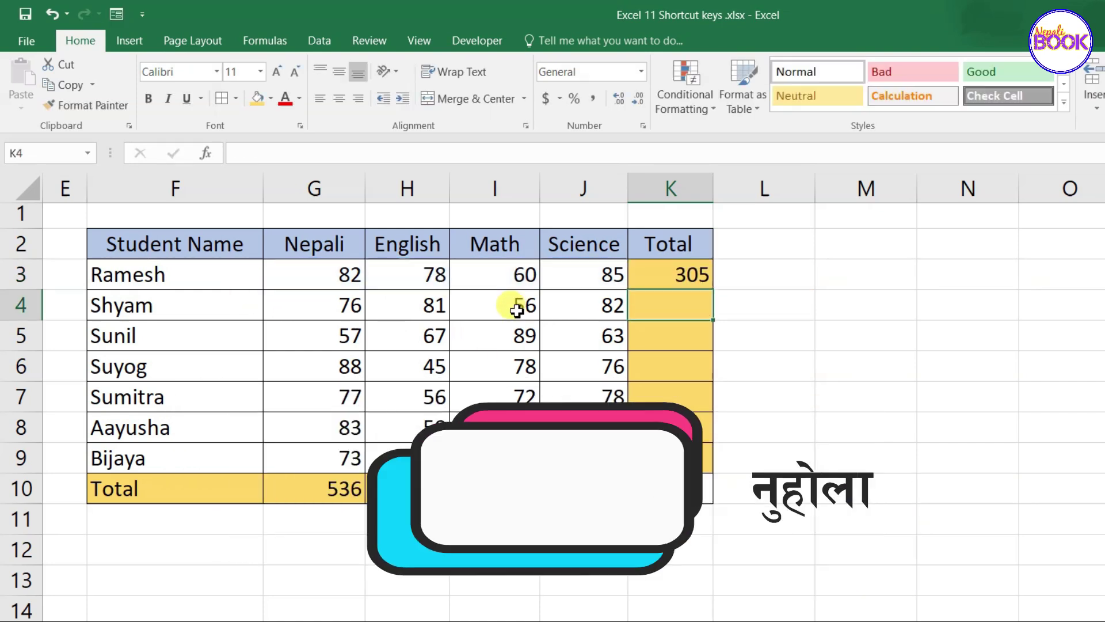
Step: Fill the total formula in K3 down the Total column to the remaining students, through K9
left_click(647, 281)
left_click_drag(695, 273, 692, 454)
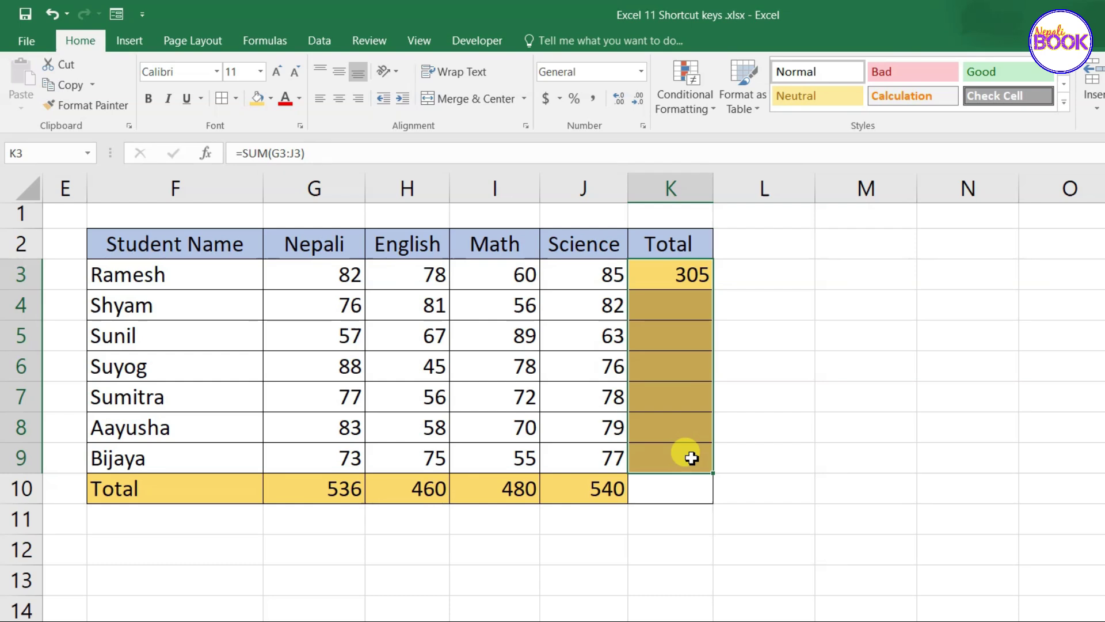
key("ctrl+d")
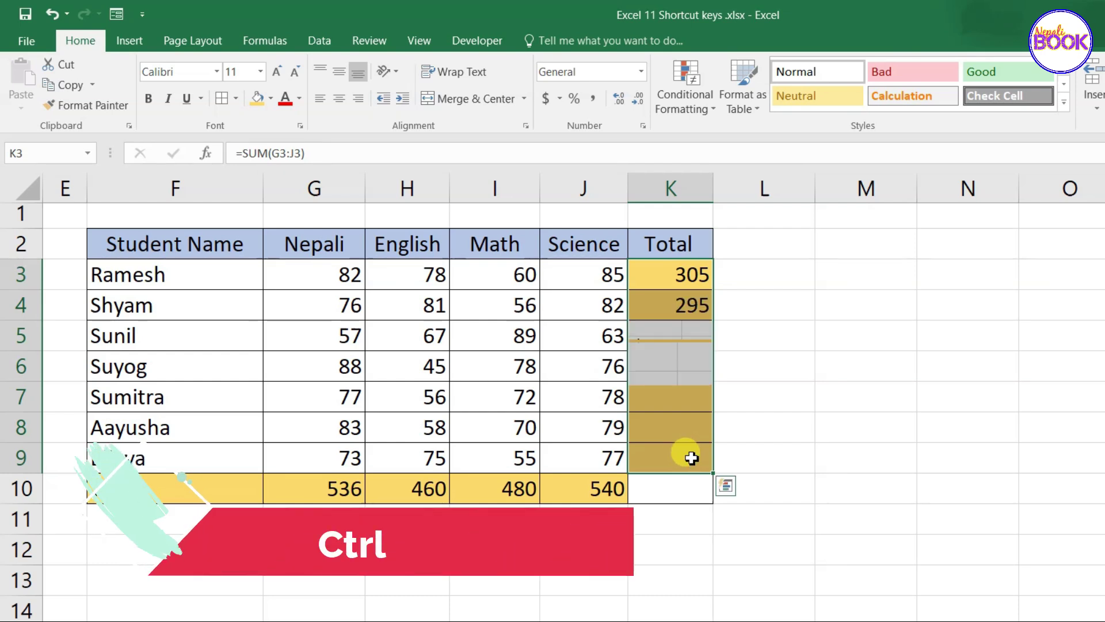
left_click(692, 458)
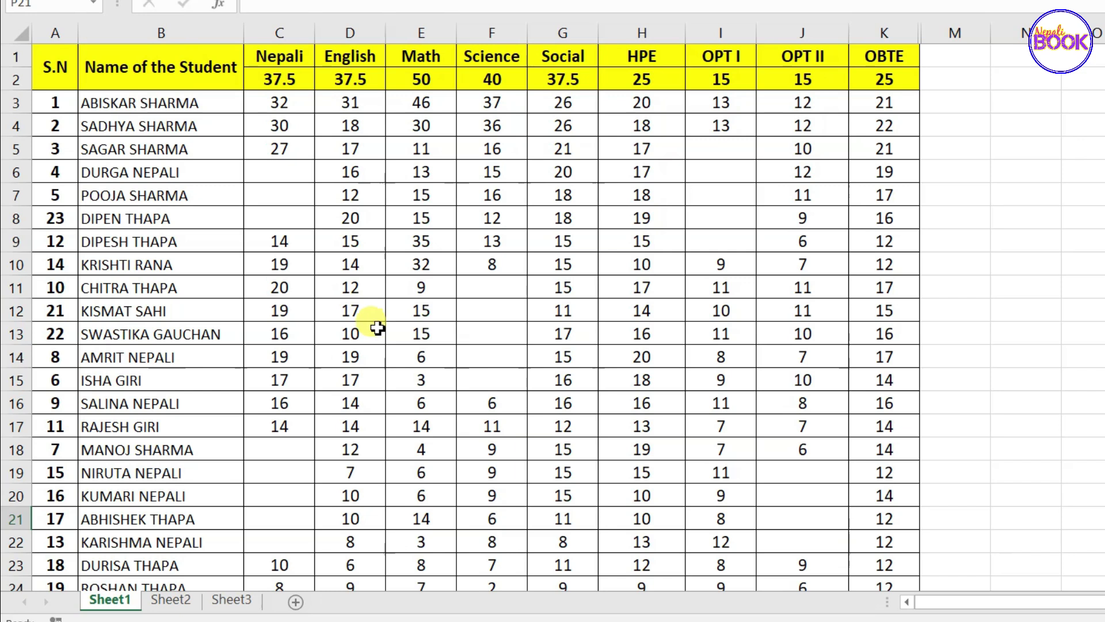
Step: Examine the blank mark cells in the Nepali, Science, OPT I and OPT II columns
left_click_drag(268, 172, 279, 217)
left_click_drag(494, 286, 499, 378)
left_click_drag(716, 145, 723, 254)
left_click_drag(799, 469, 804, 545)
left_click_drag(291, 450, 292, 521)
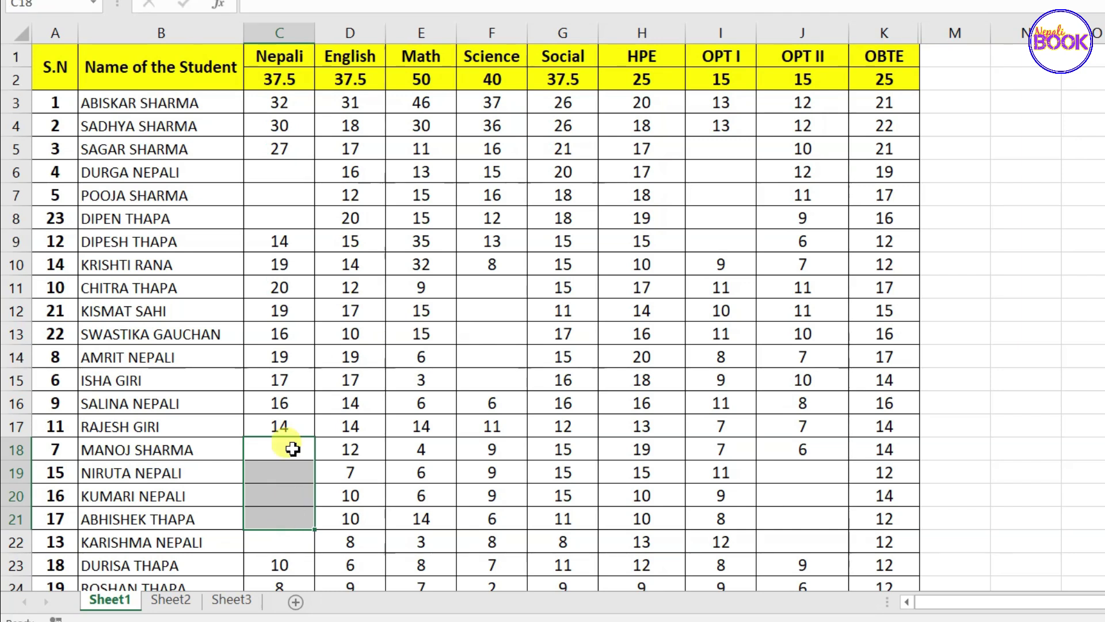
left_click(288, 198)
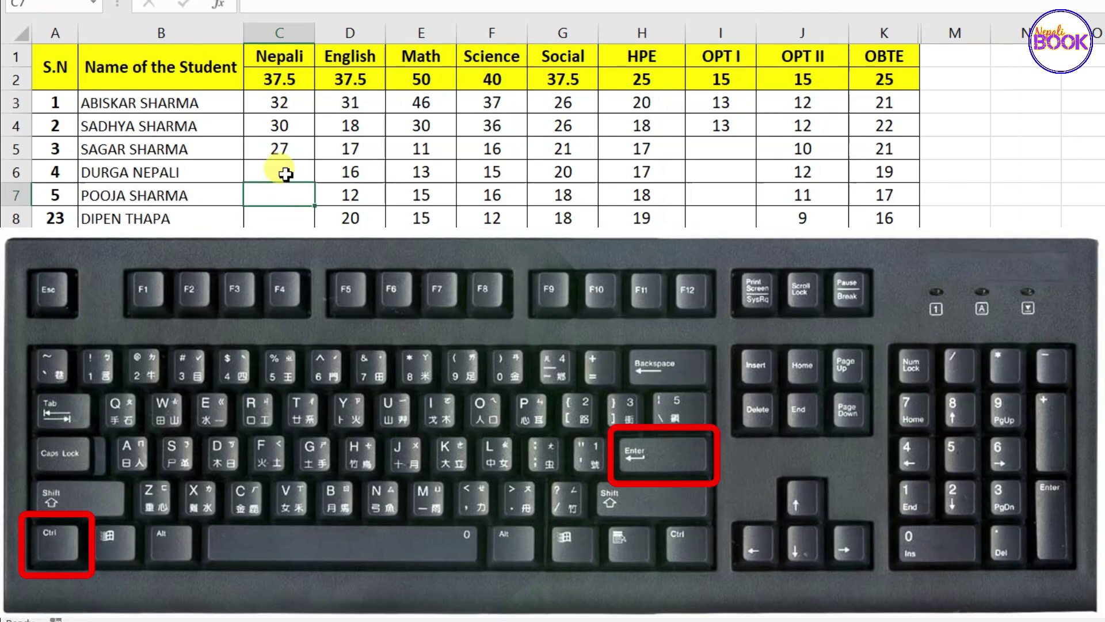
Step: Enter Abs in all the blank mark cells at once: C6:C8, F11:F15, I5:I9, J19:J22 and C18:C22
left_click_drag(286, 176, 287, 228)
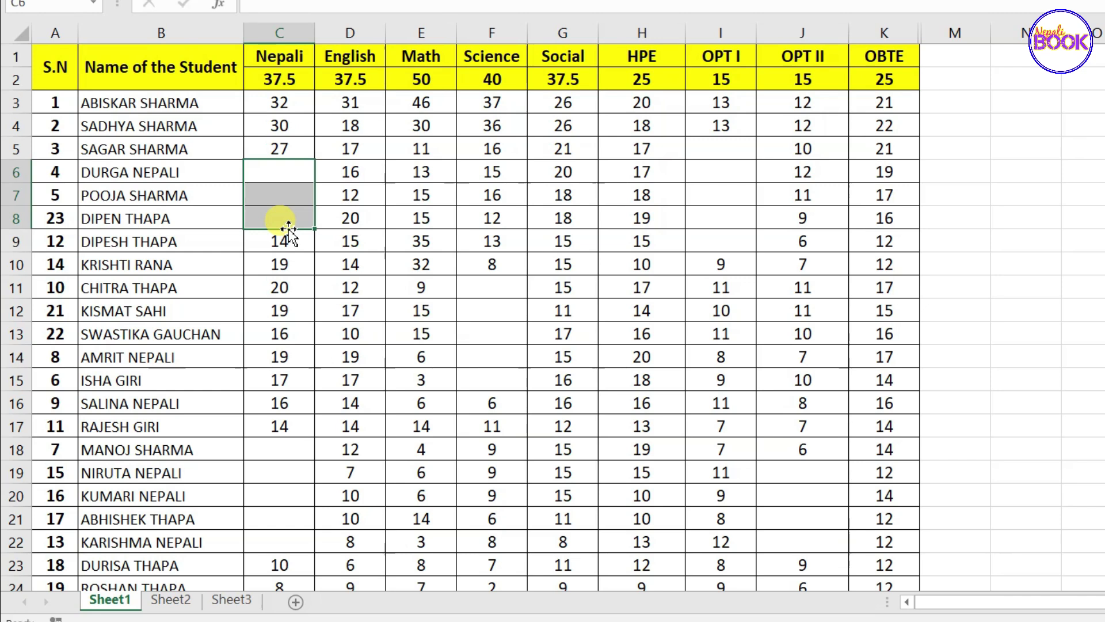
left_click_drag(474, 289, 493, 374)
left_click_drag(712, 148, 719, 243)
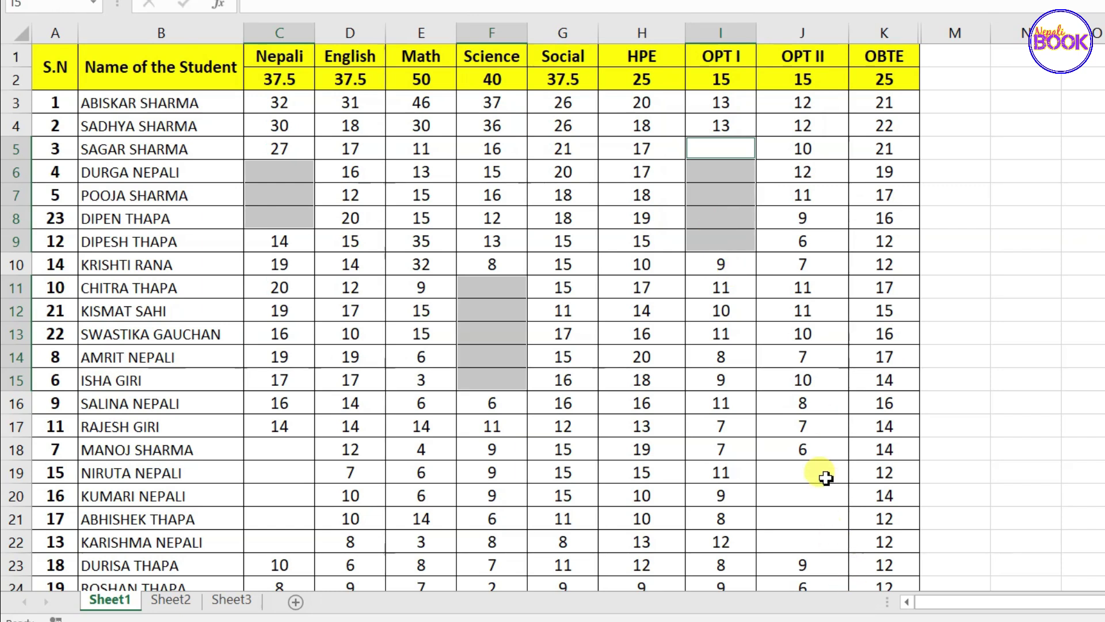
left_click_drag(827, 476, 824, 537)
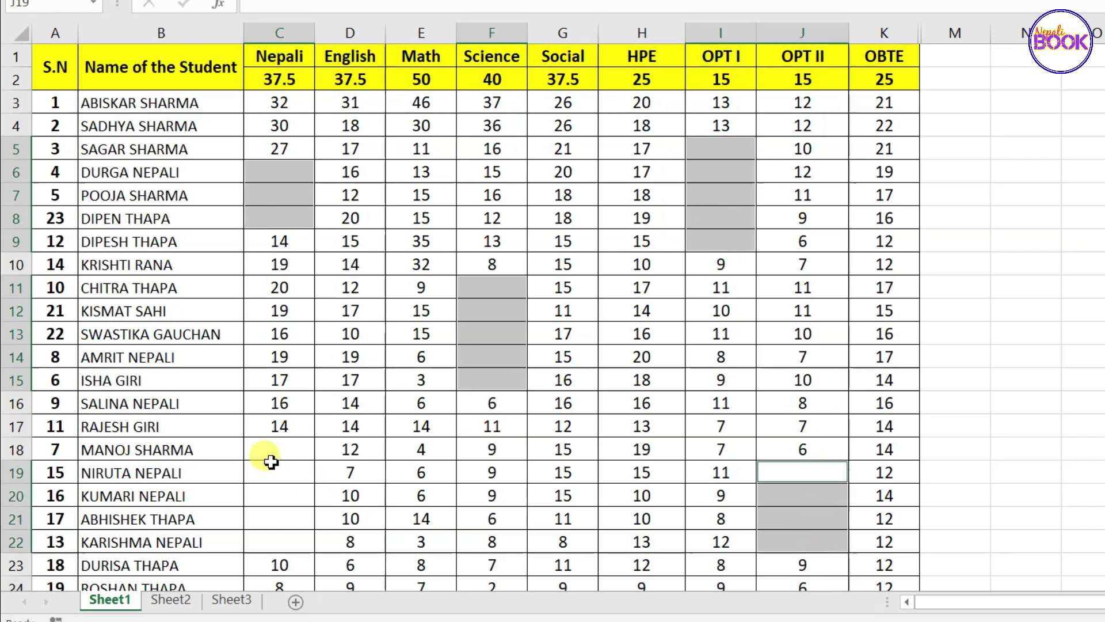
left_click_drag(267, 455, 276, 537)
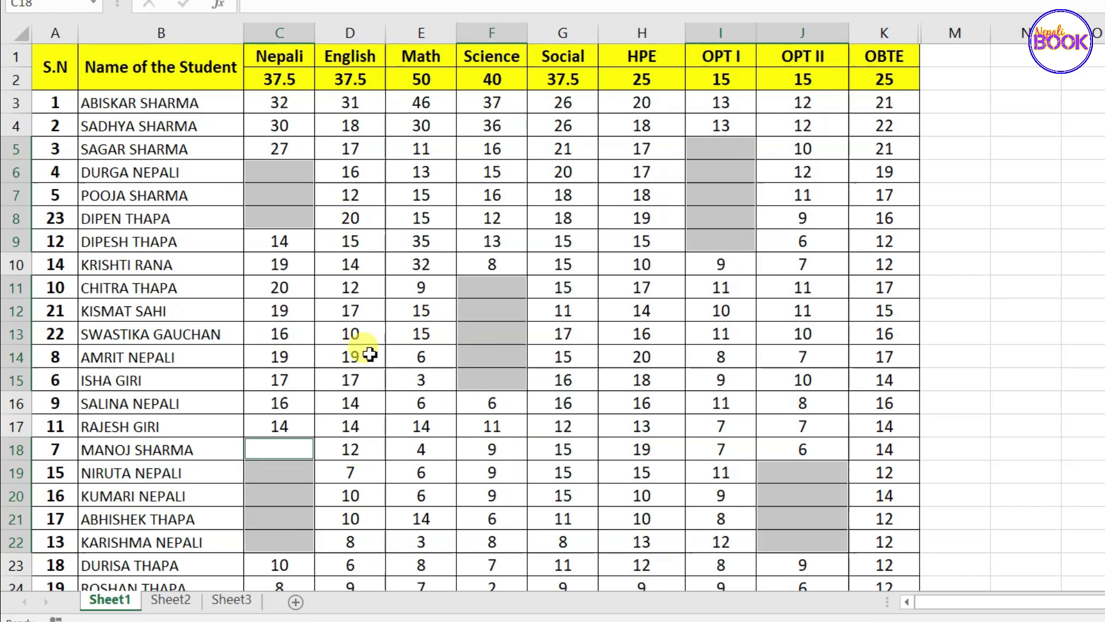
type("A")
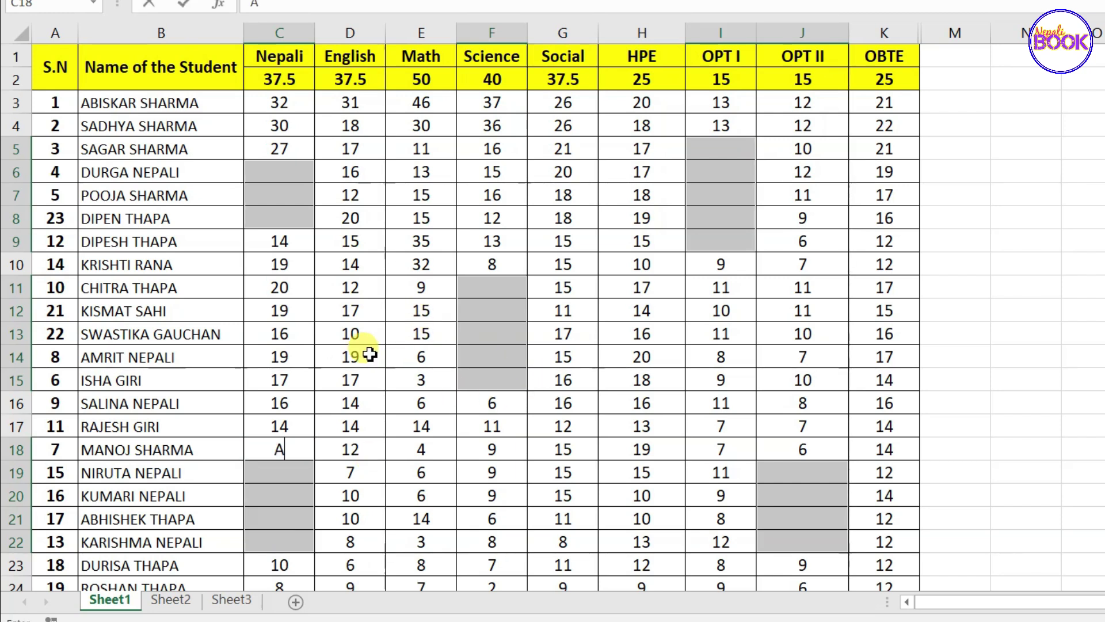
type("bs")
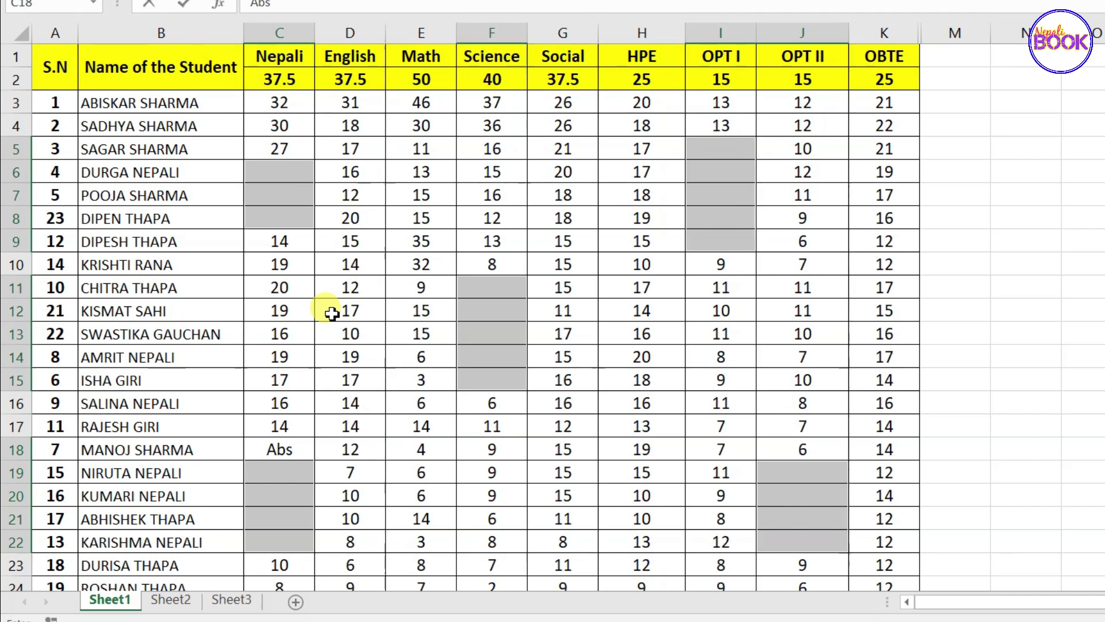
key("ctrl+Return")
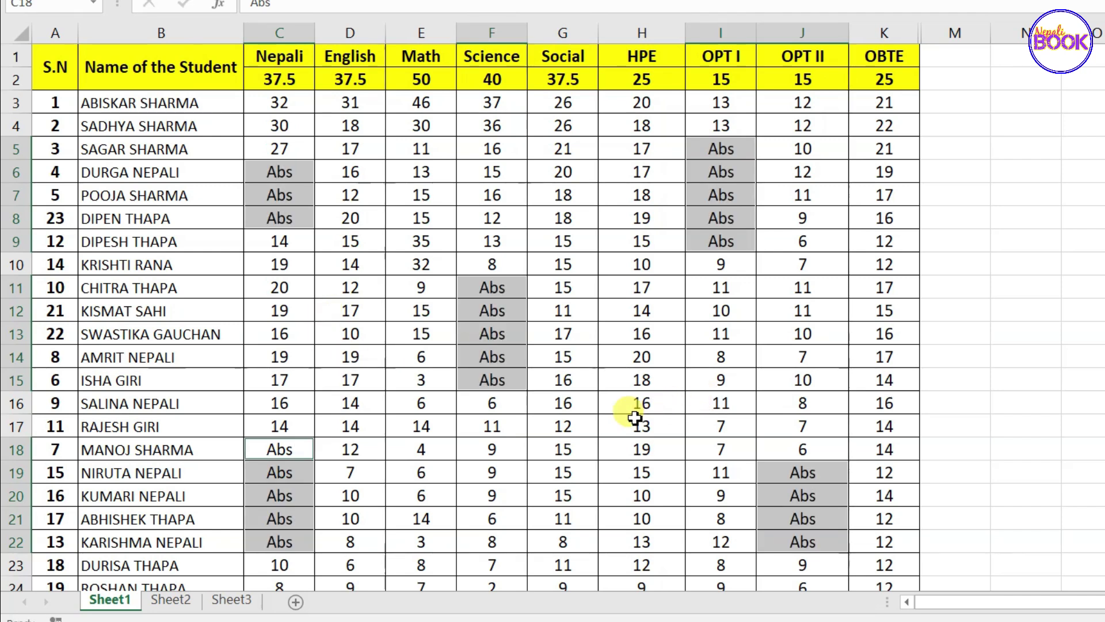
scroll(562, 449, "down", 1)
scroll(563, 449, "up", 1)
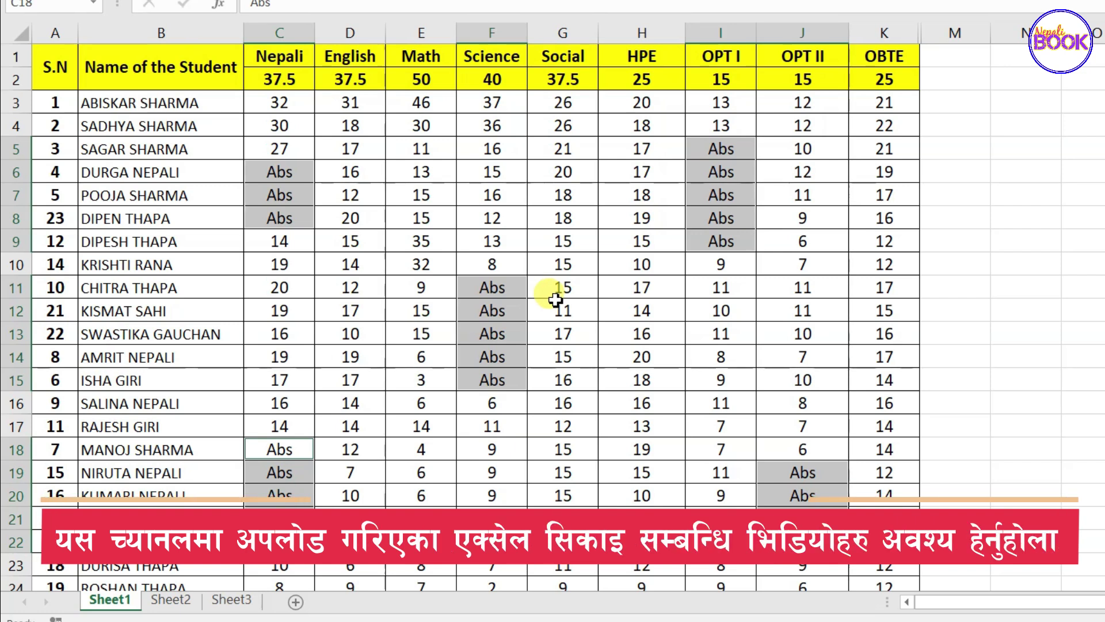
Step: Enter Abc simultaneously in the empty ranges M3:N6, N14:P19, Q4:R10 and R16:S20 beside the table
left_click_drag(1026, 173, 797, 365)
left_click(1038, 432)
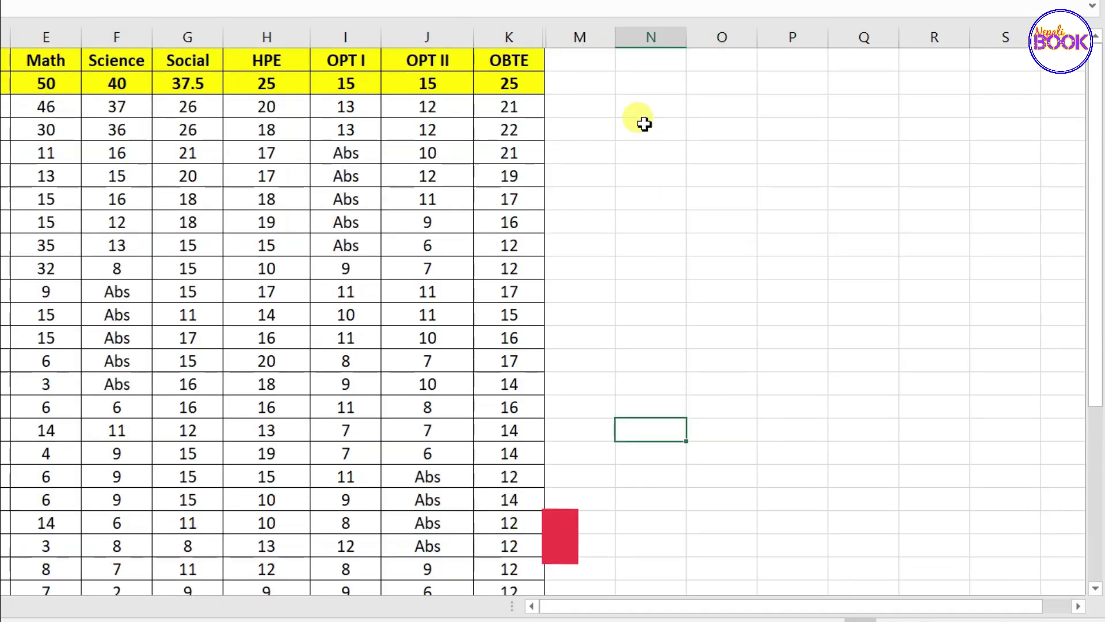
left_click_drag(611, 111, 645, 181)
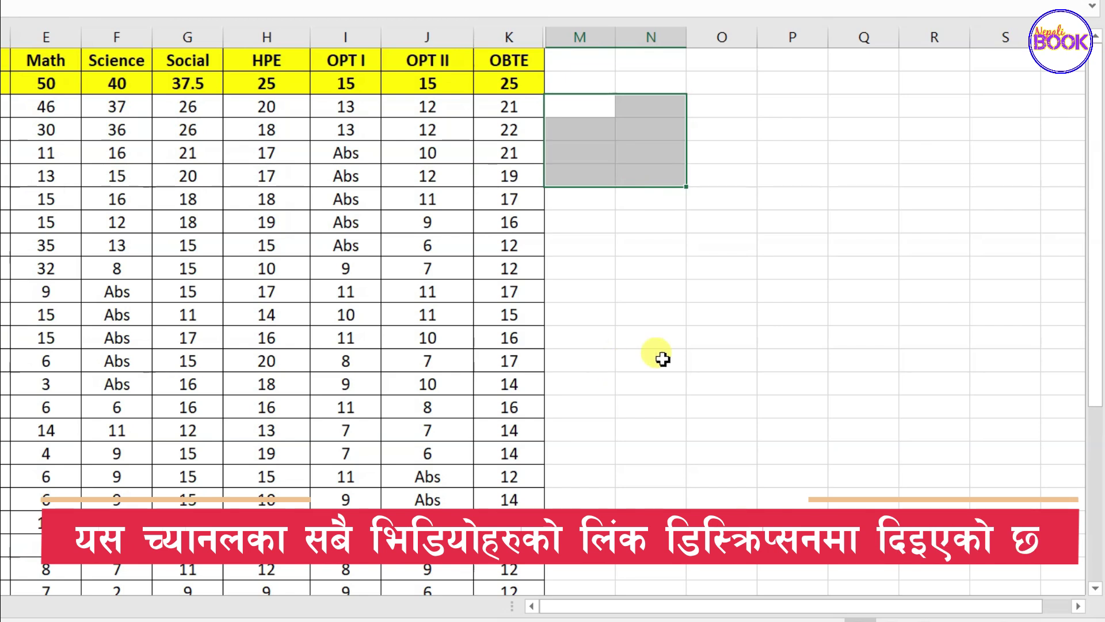
left_click_drag(661, 358, 803, 473)
left_click_drag(864, 129, 867, 202)
left_click_drag(905, 236, 920, 270)
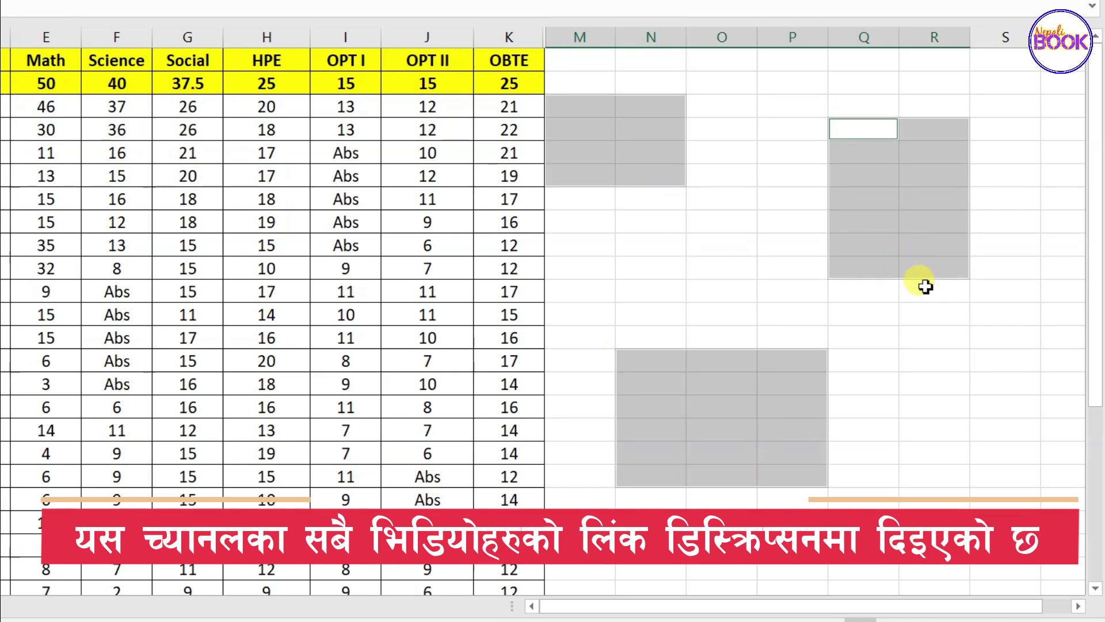
left_click_drag(938, 406, 999, 502)
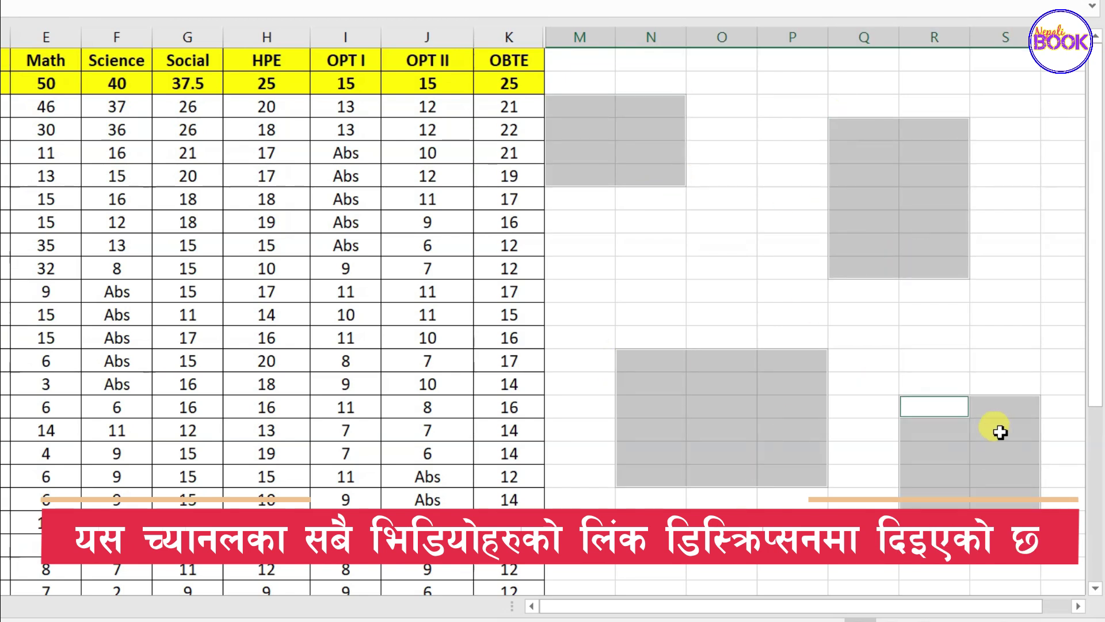
key("F2")
type("Abc")
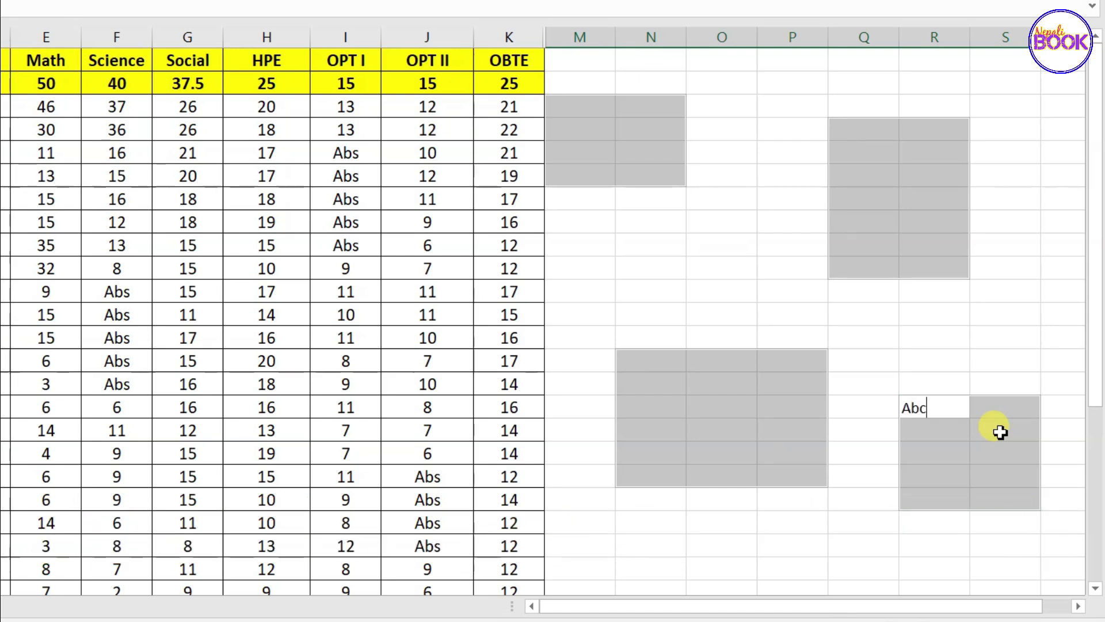
key("ctrl+Return")
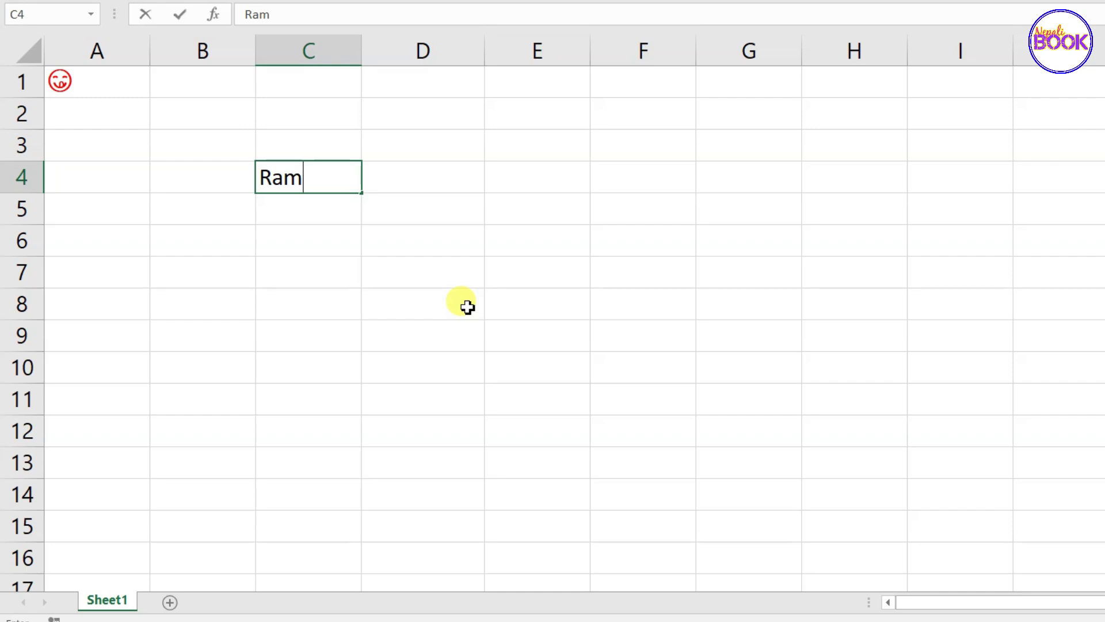
Step: List four first names on separate lines within the single cell C4
key("Return")
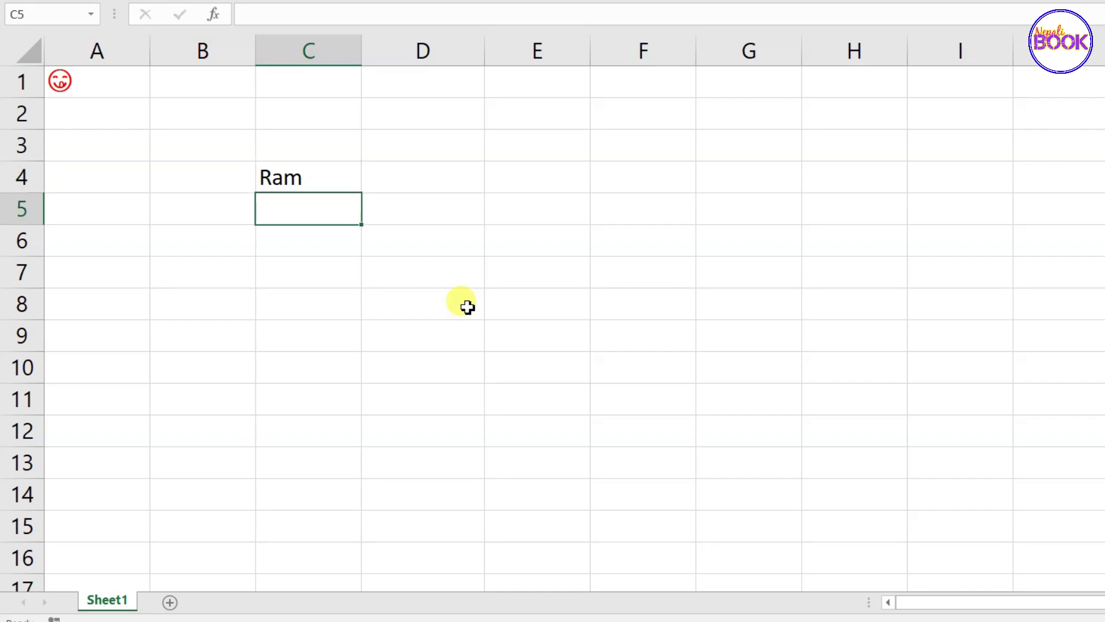
left_click(305, 245)
left_click(304, 208)
left_click(296, 178)
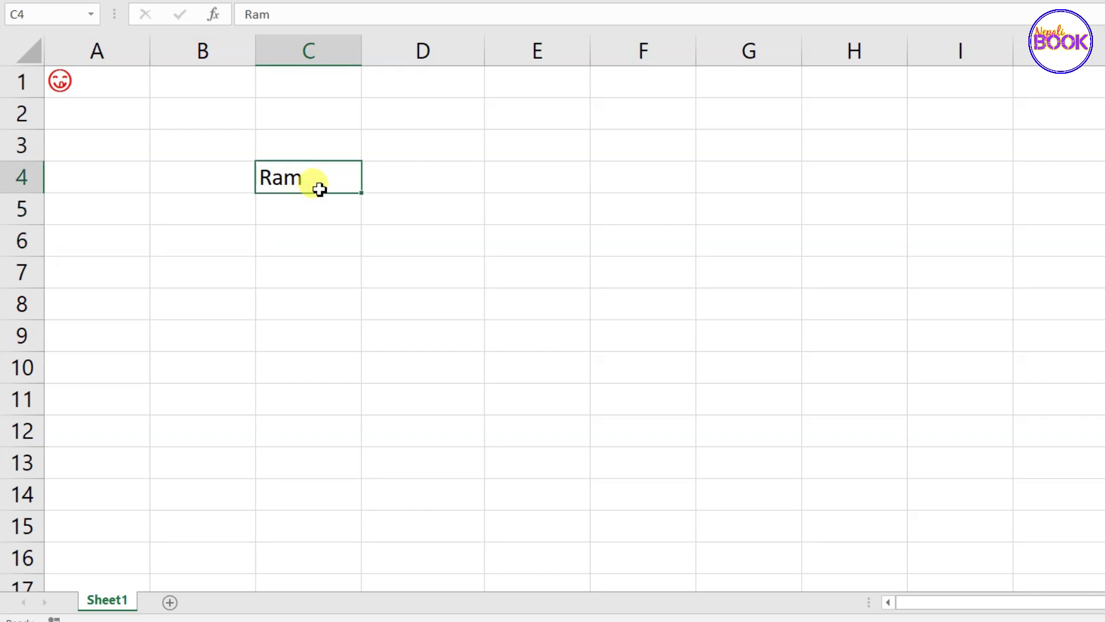
double_click(319, 177)
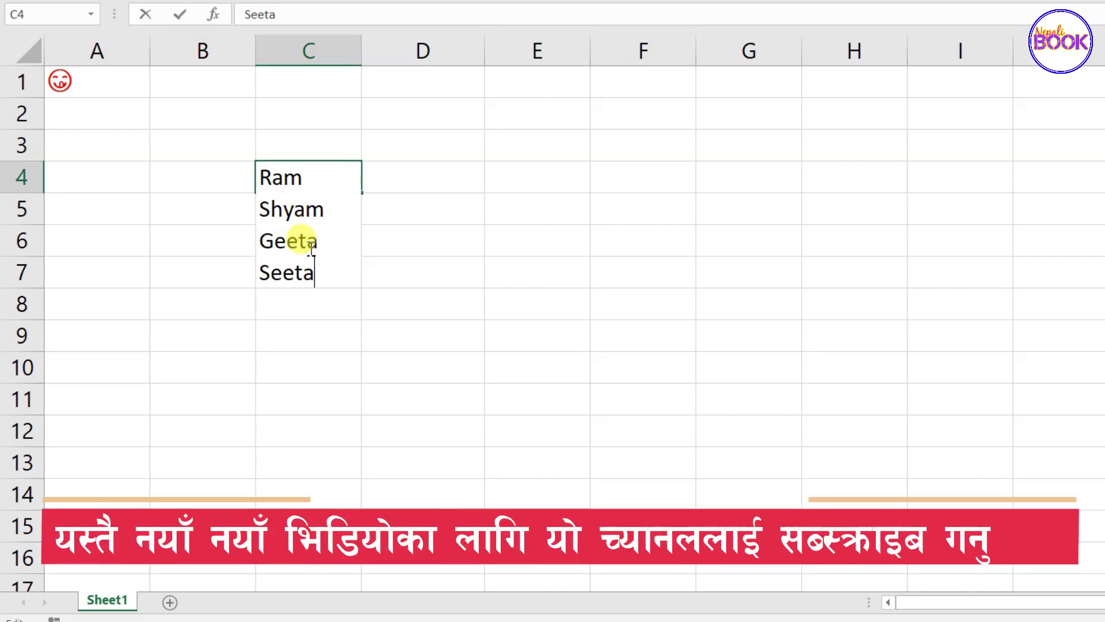
key("Return")
left_click(301, 215)
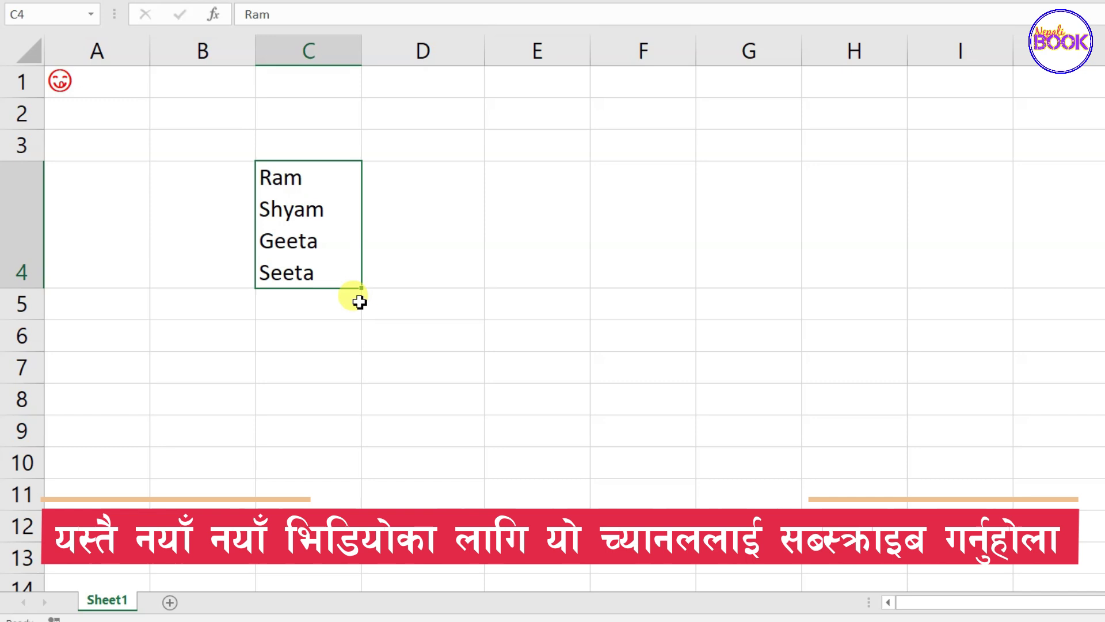
Step: Format only the last name inside cell C4 as bold red text
double_click(314, 272)
left_click_drag(319, 273, 260, 272)
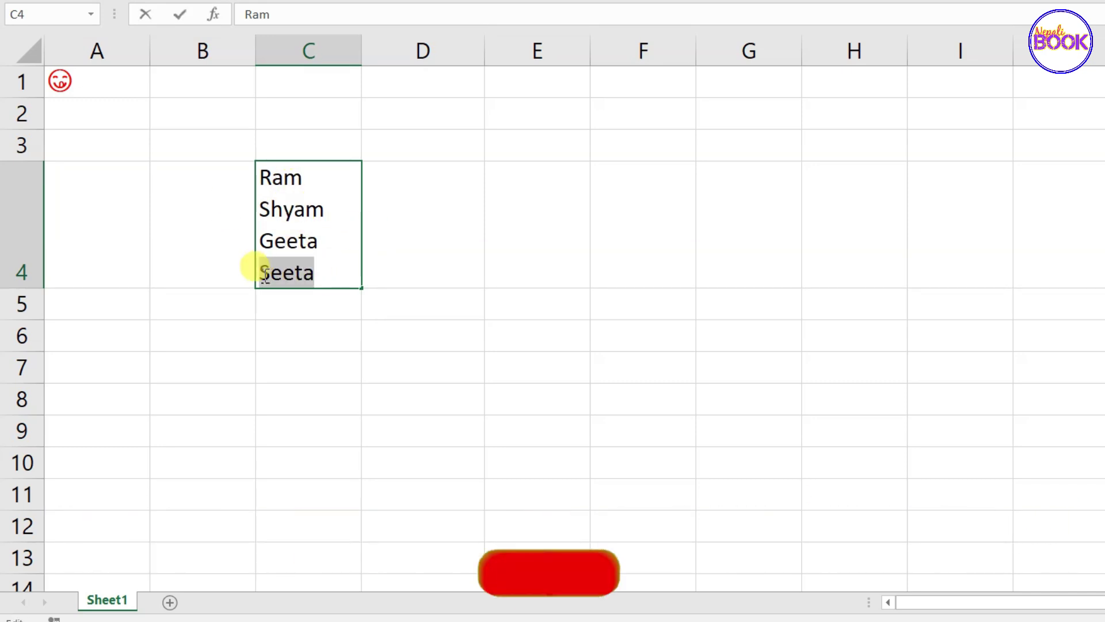
left_click(353, 308)
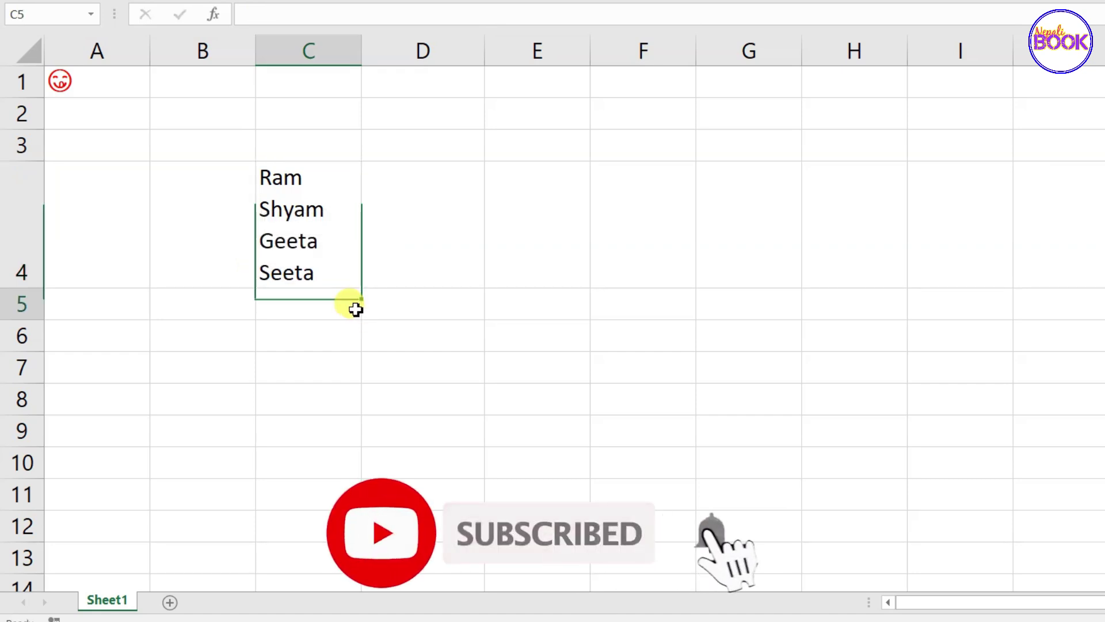
left_click(316, 250)
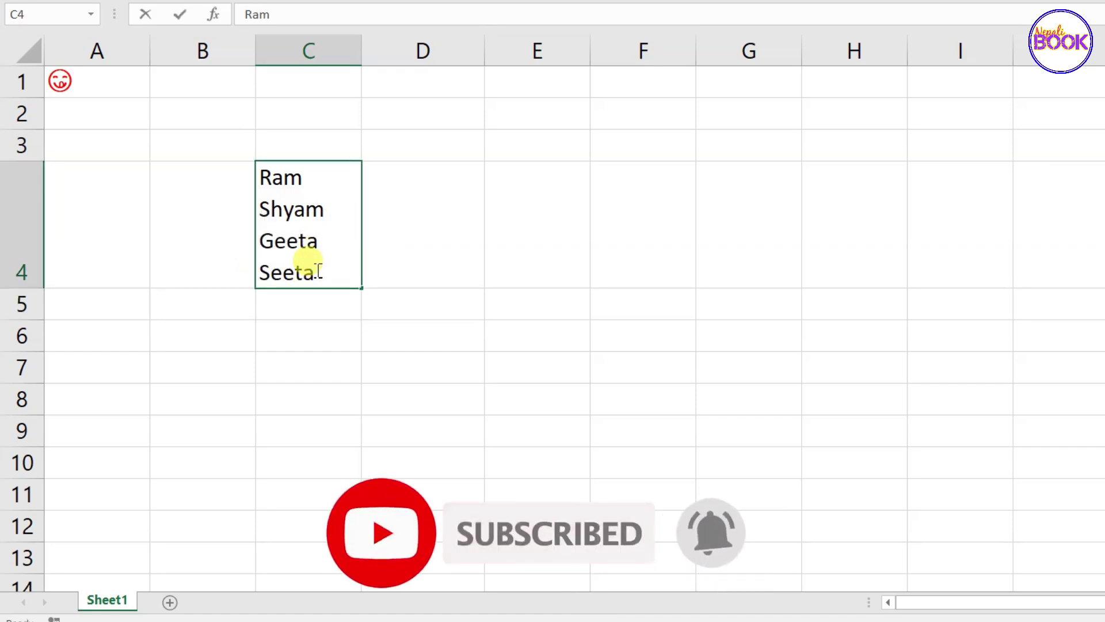
left_click_drag(320, 271, 259, 272)
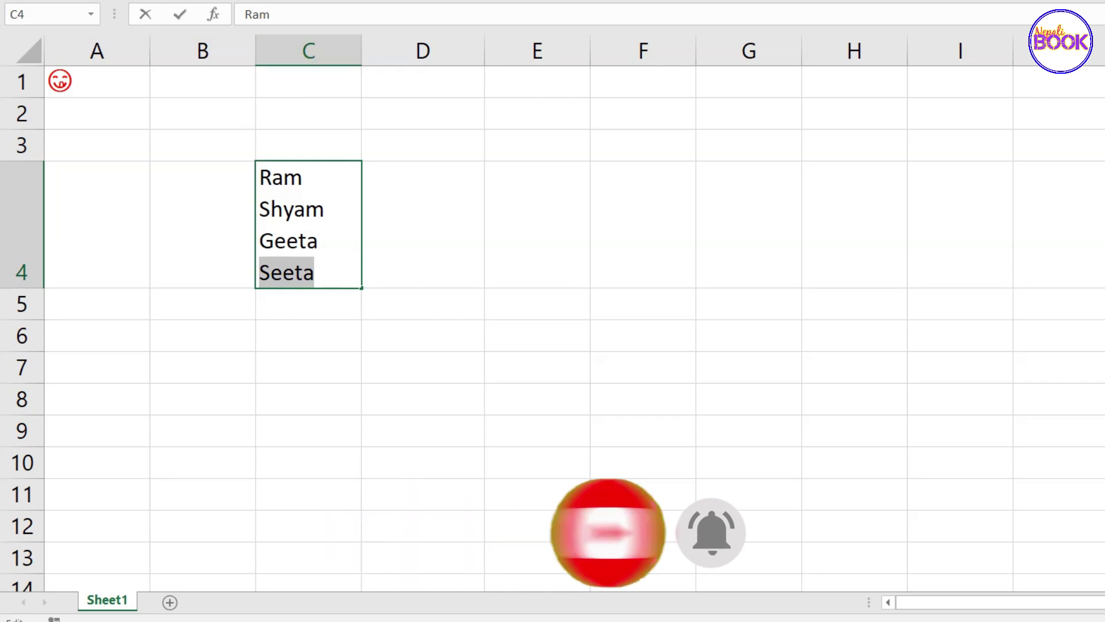
key("ctrl+b")
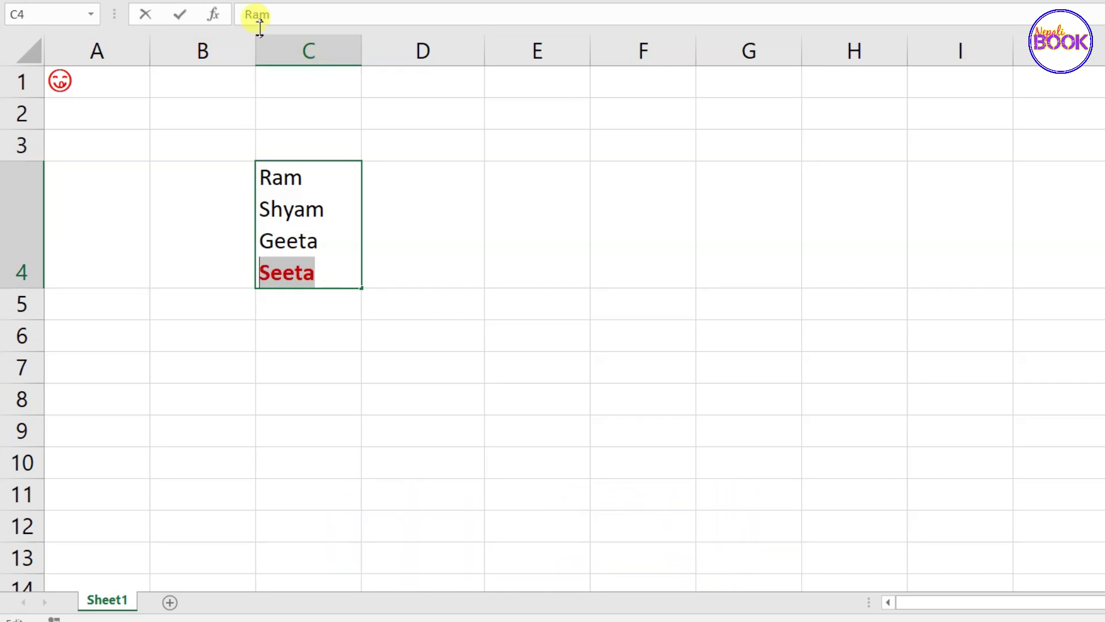
left_click_drag(322, 219, 260, 212)
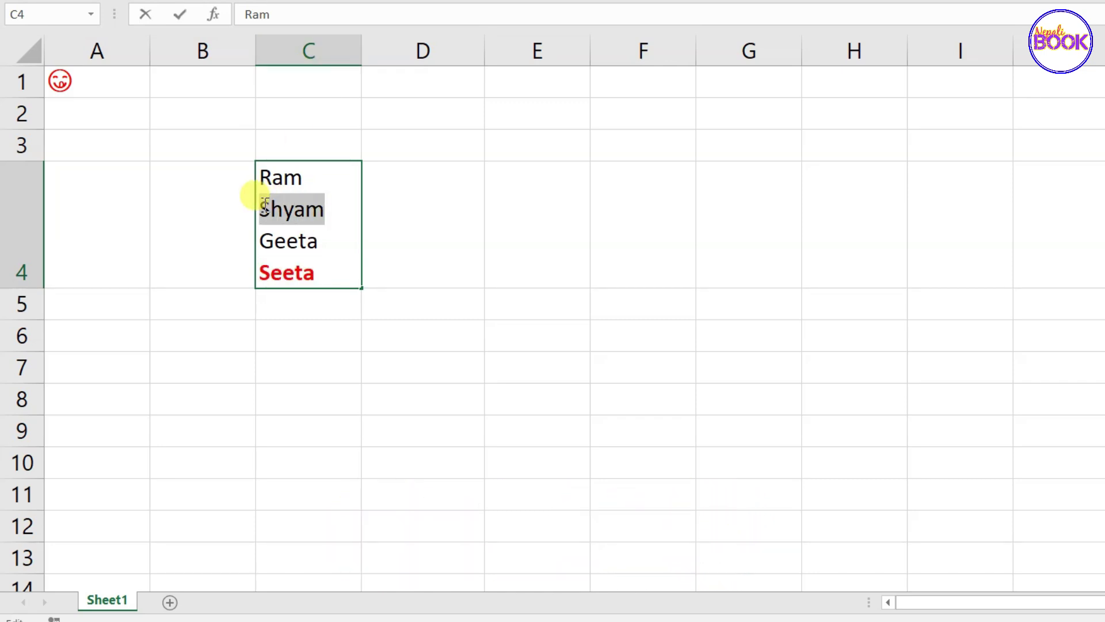
left_click(271, 214)
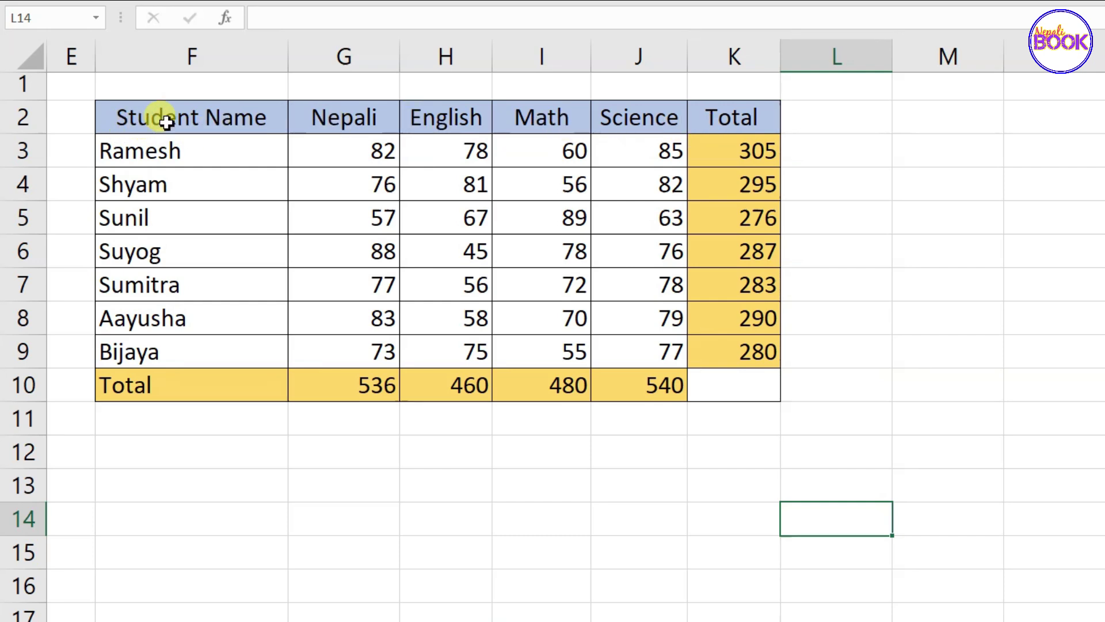
Step: Add filter buttons to the marks table's header row, toggling them off and on again, and check the Student Name filter list
left_click(188, 116)
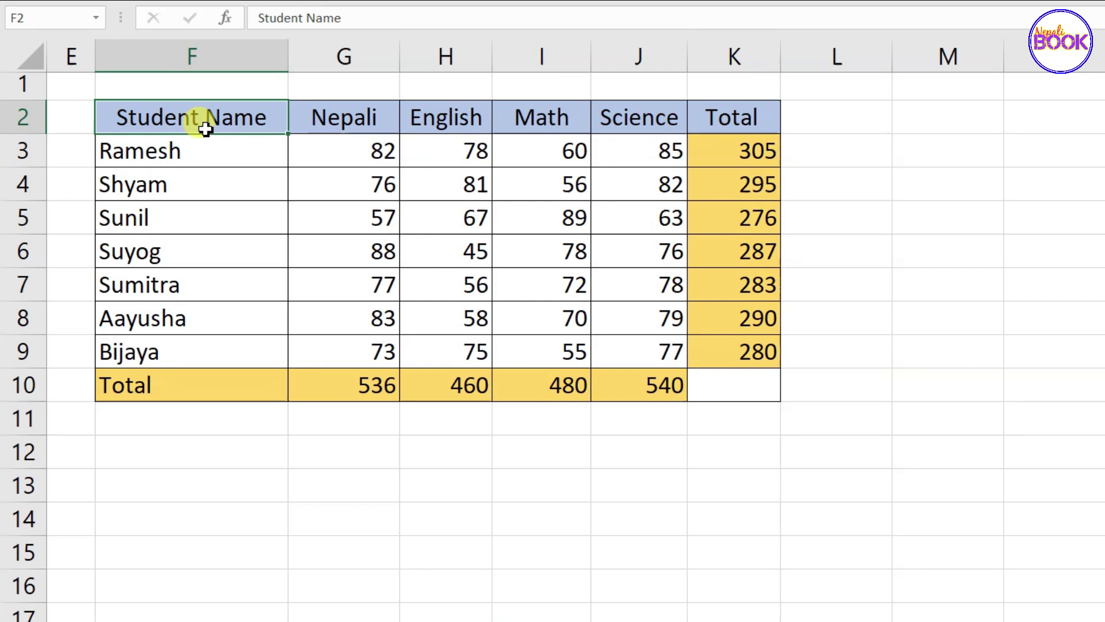
key("ctrl+shift+l")
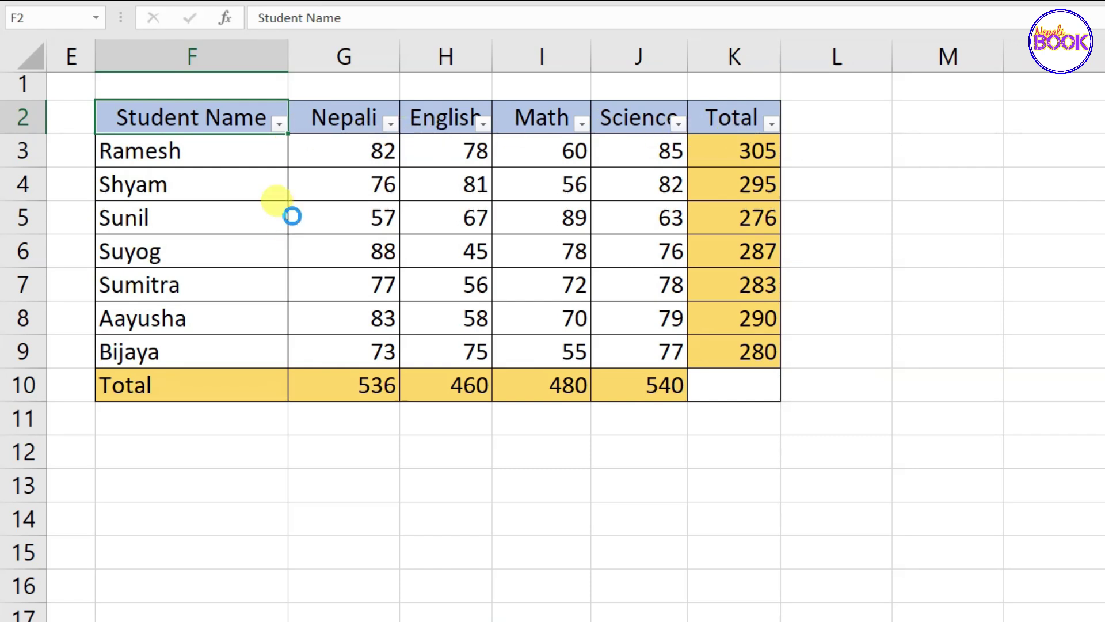
key("ctrl+shift+l")
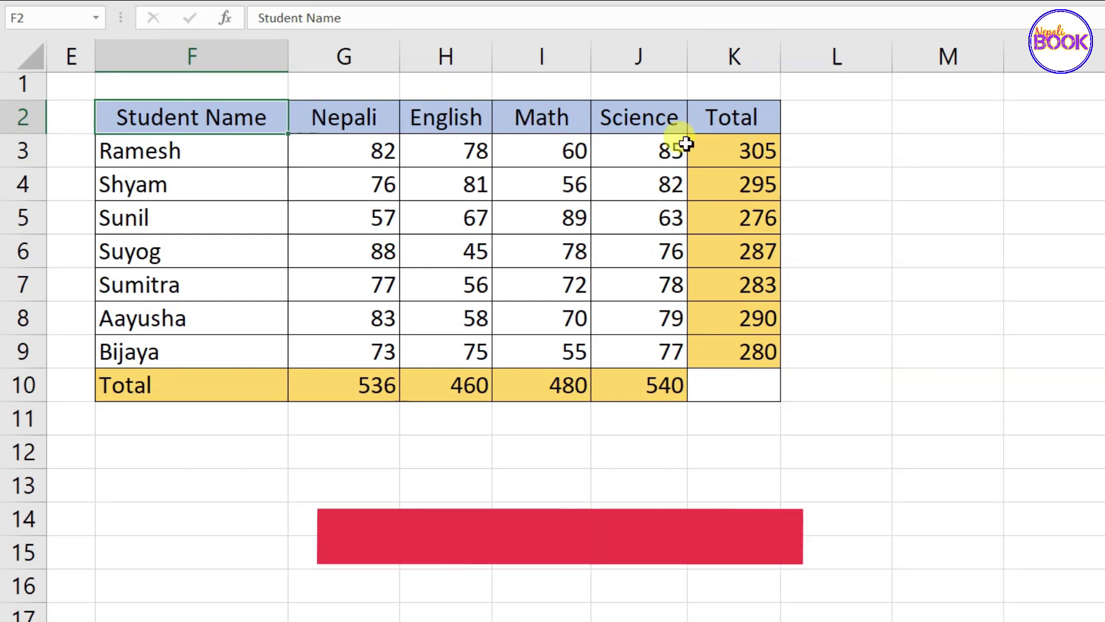
key("ctrl+shift+l")
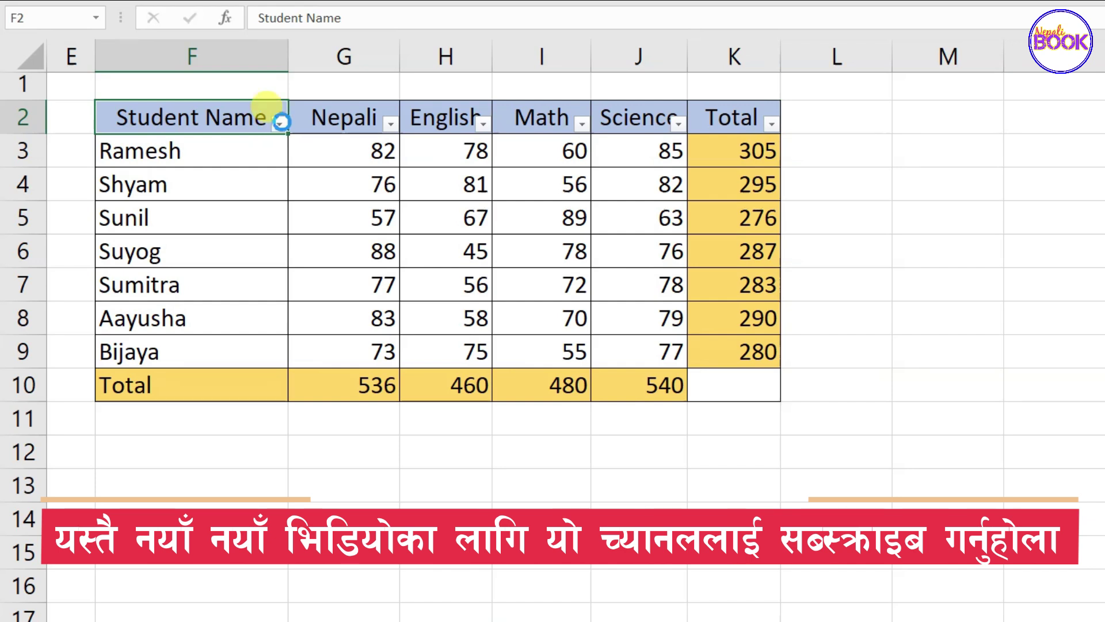
left_click(280, 124)
left_click(280, 124)
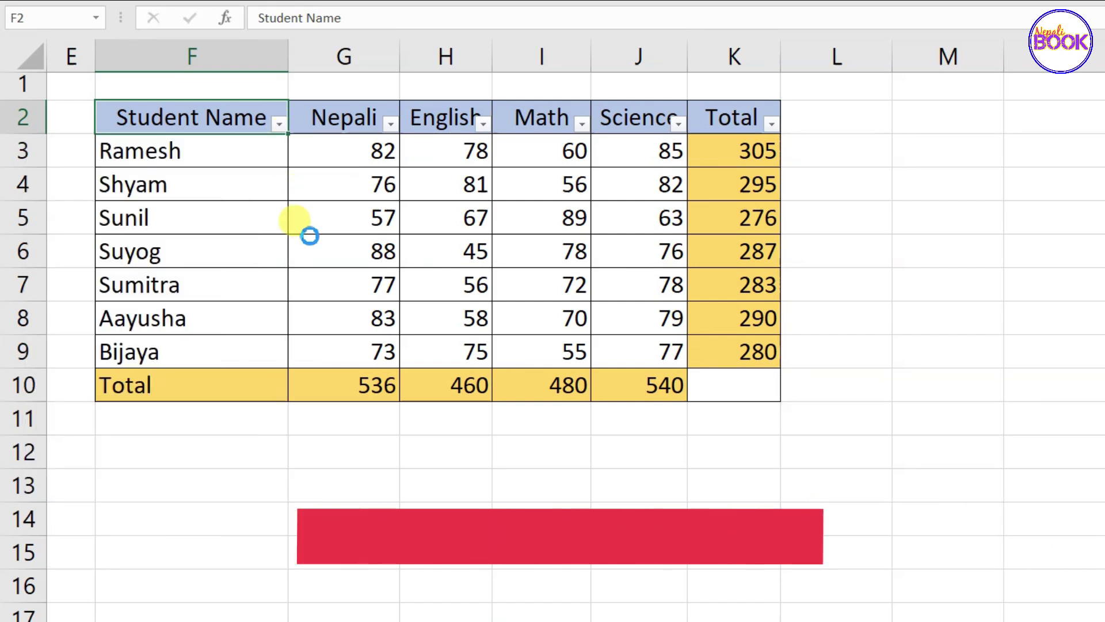
key("ctrl+shift+l")
key("ctrl+shift+l")
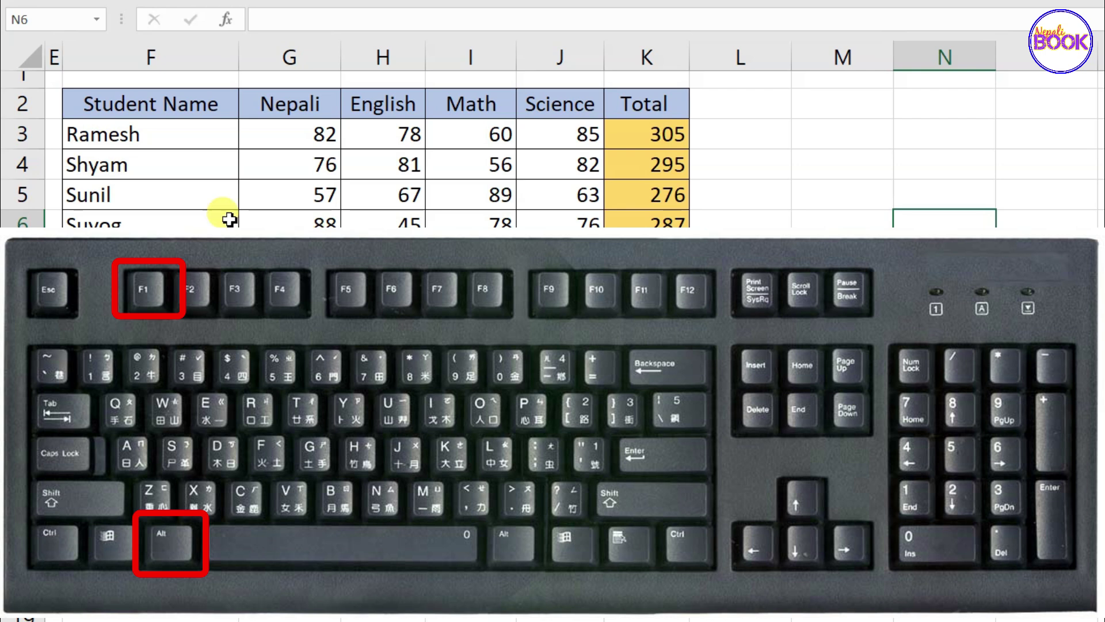
Step: Insert a default clustered column chart from F2:J9 and move it further right and up beside the marks table
left_click_drag(92, 95, 554, 311)
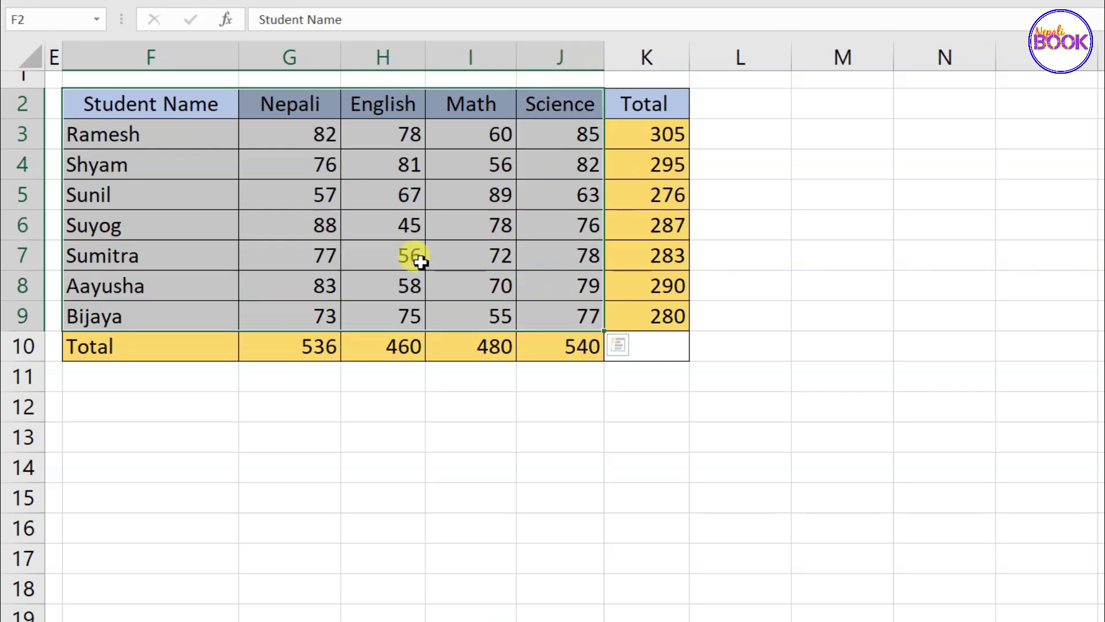
key("alt+F1")
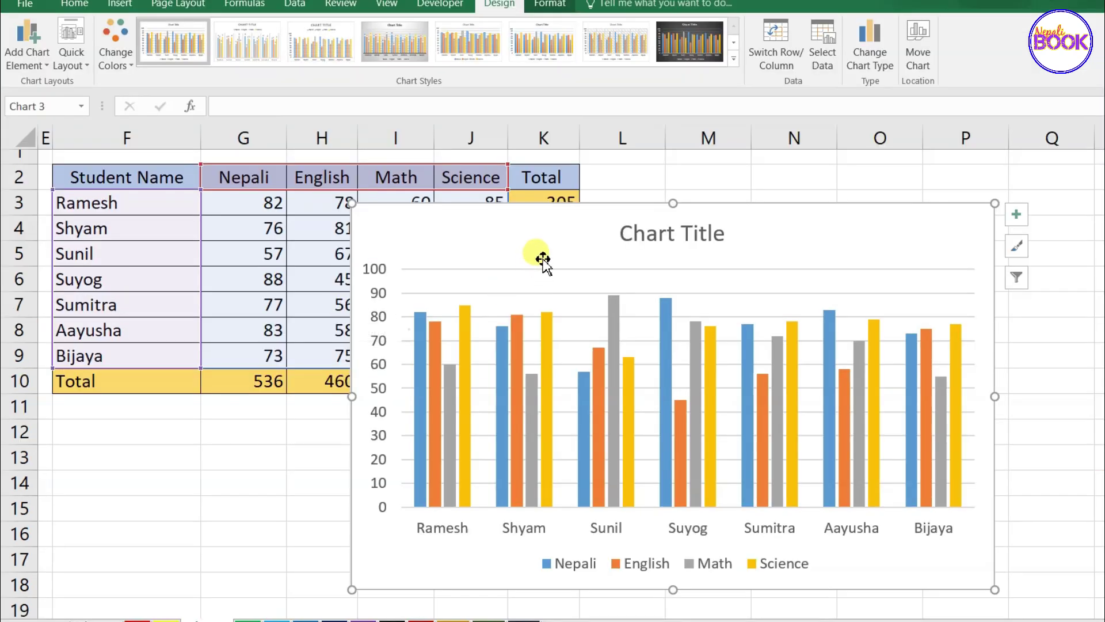
left_click_drag(646, 168, 780, 144)
left_click_drag(657, 214, 651, 195)
mouse_move(655, 297)
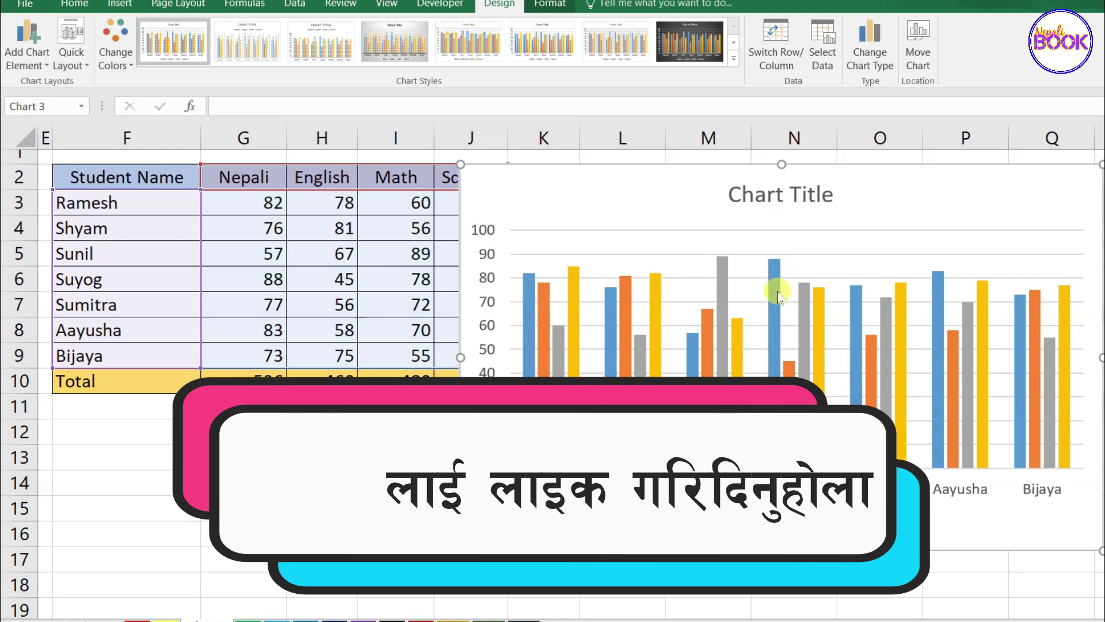
mouse_move(777, 293)
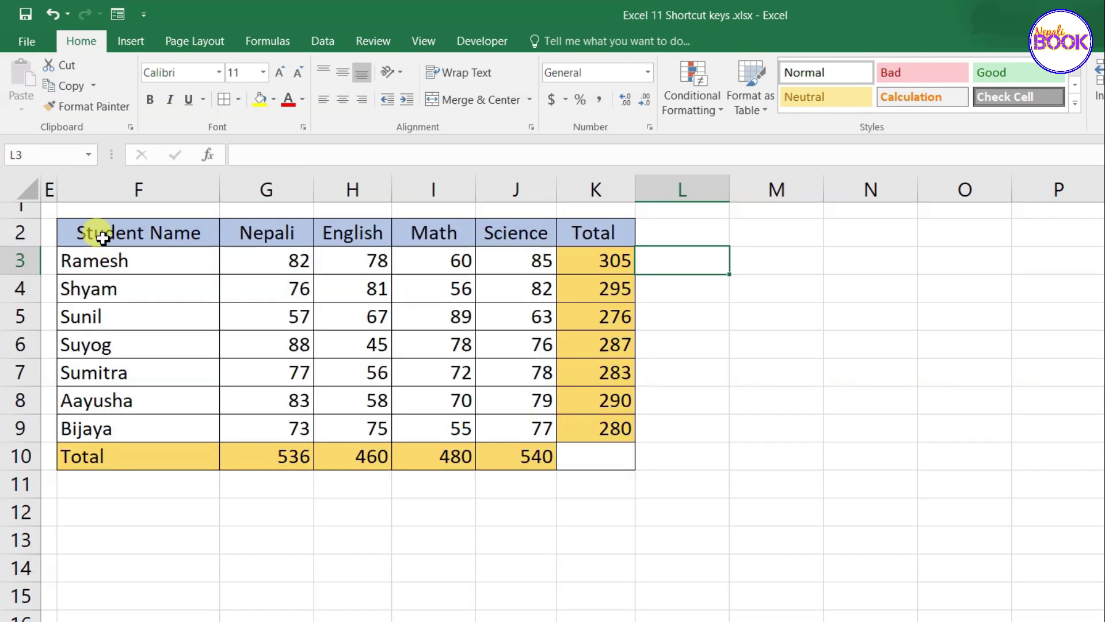
Step: Convert the range F2:K10 into an Excel table with headers
left_click_drag(87, 232, 578, 455)
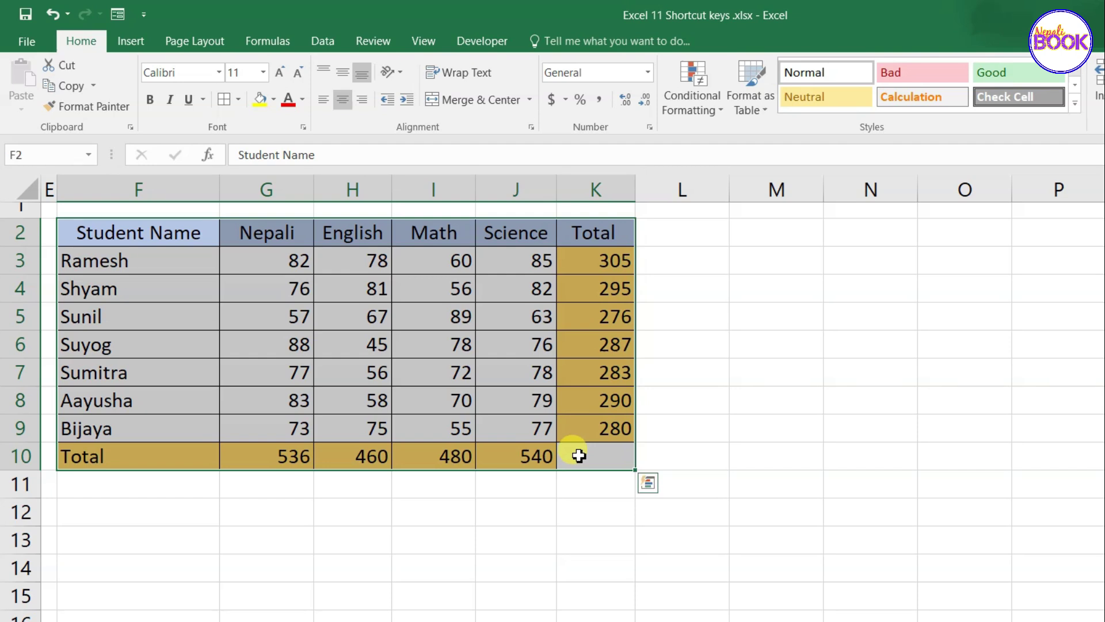
key("ctrl+t")
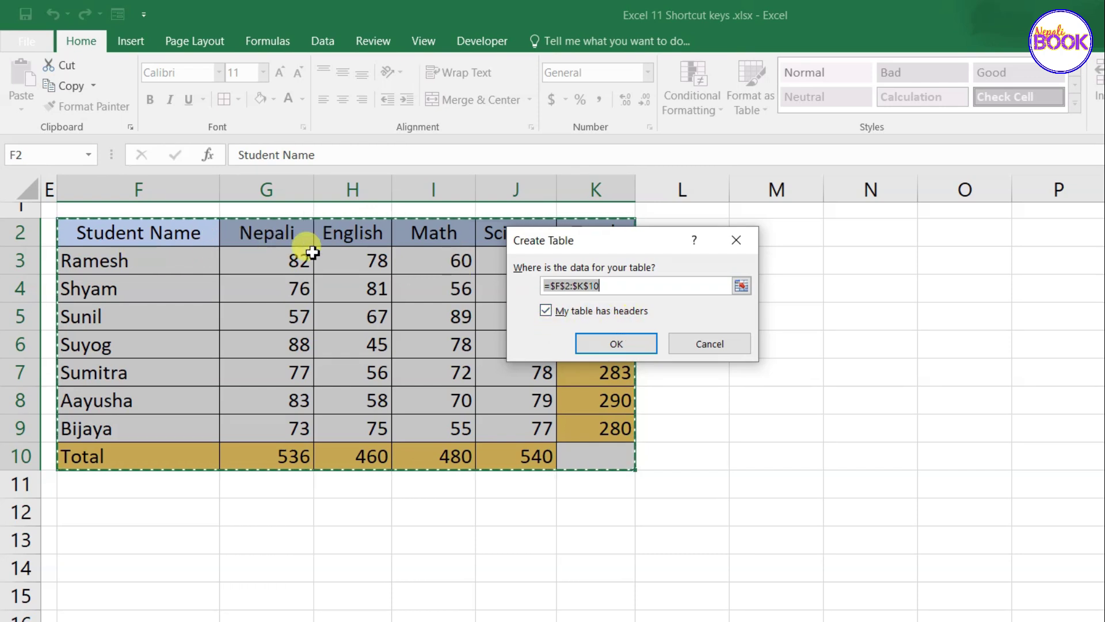
left_click(615, 346)
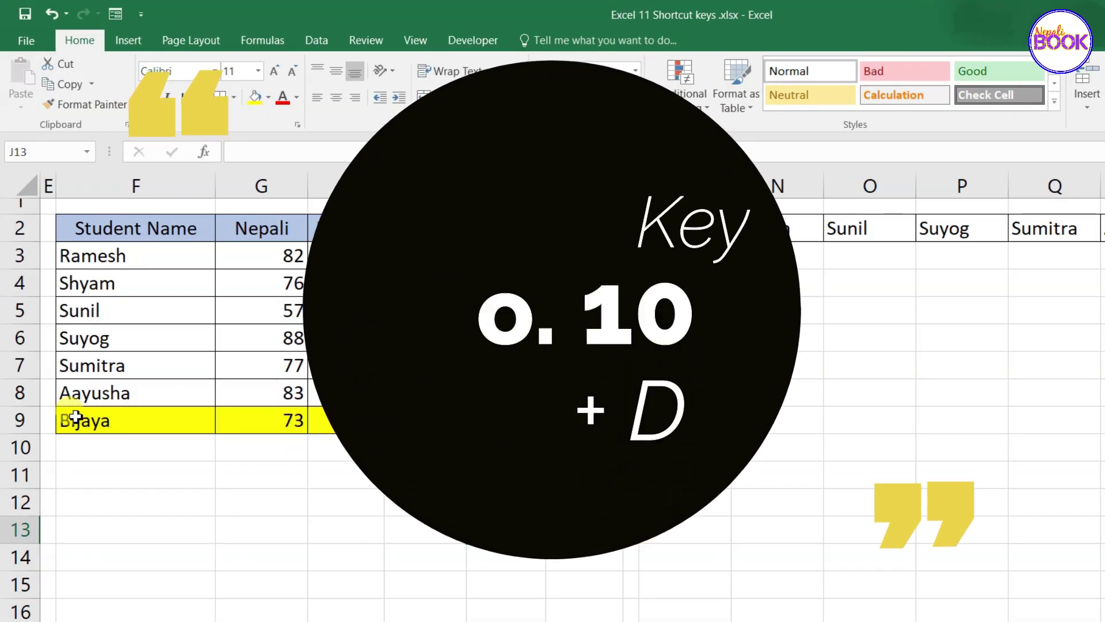
Step: Fill the highlighted row 9 record down into the empty cells F10:K10
left_click_drag(75, 420, 566, 432)
left_click(96, 446)
left_click_drag(96, 445, 570, 459)
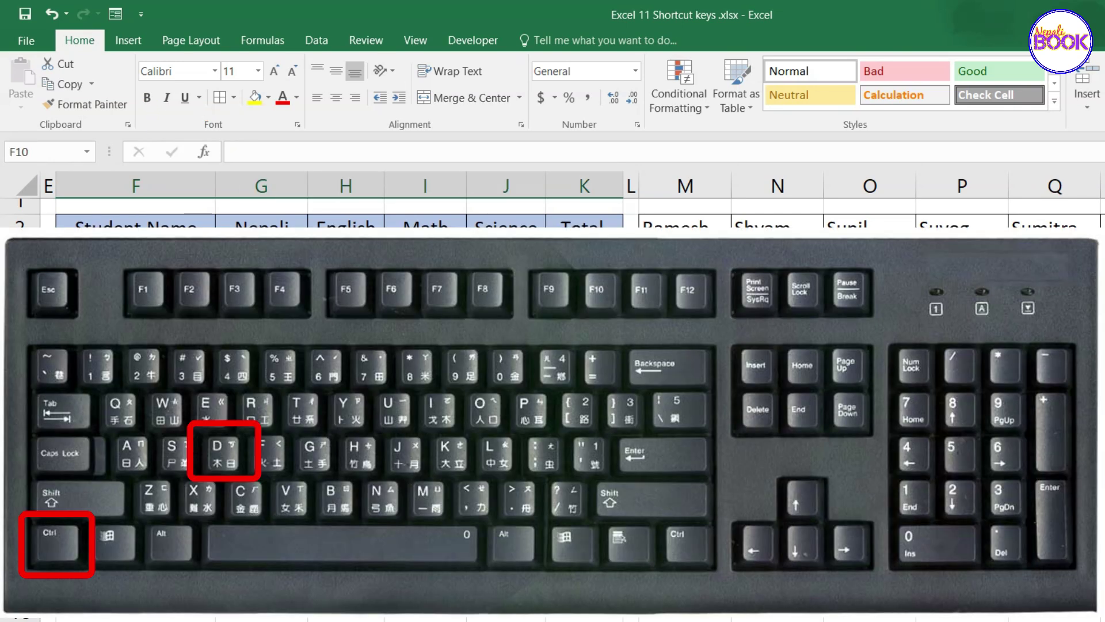
left_click(506, 529)
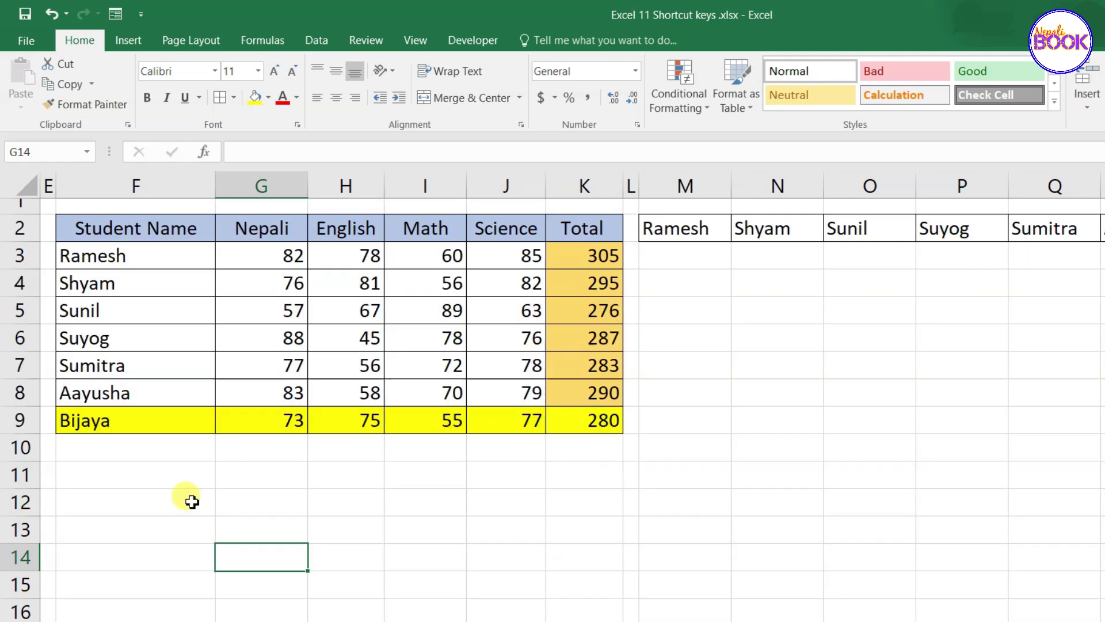
left_click_drag(98, 445, 605, 452)
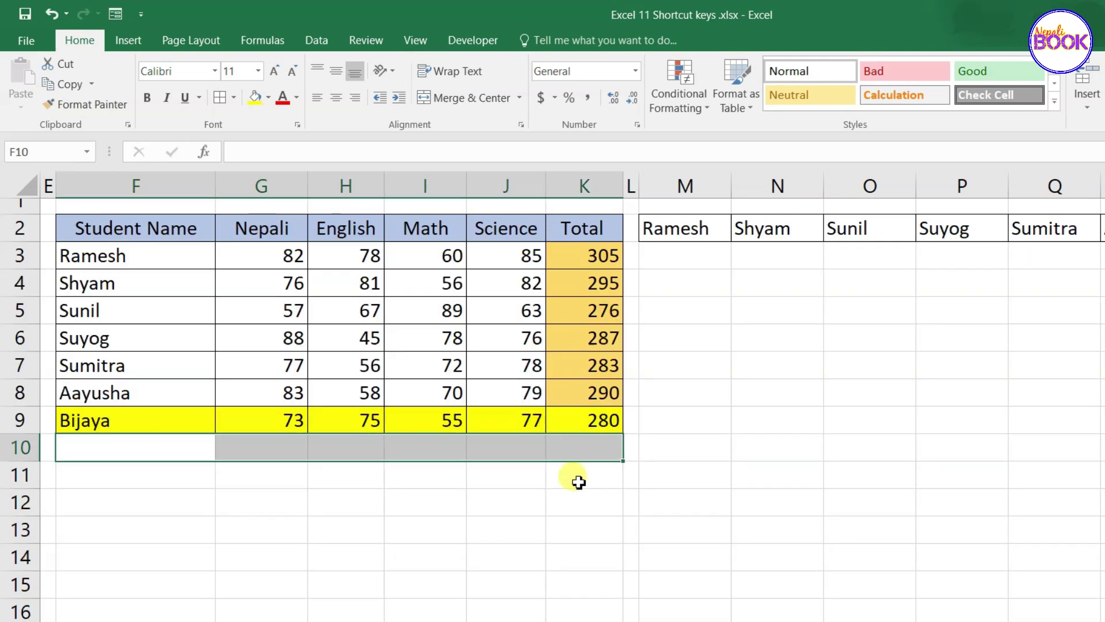
key("ctrl+d")
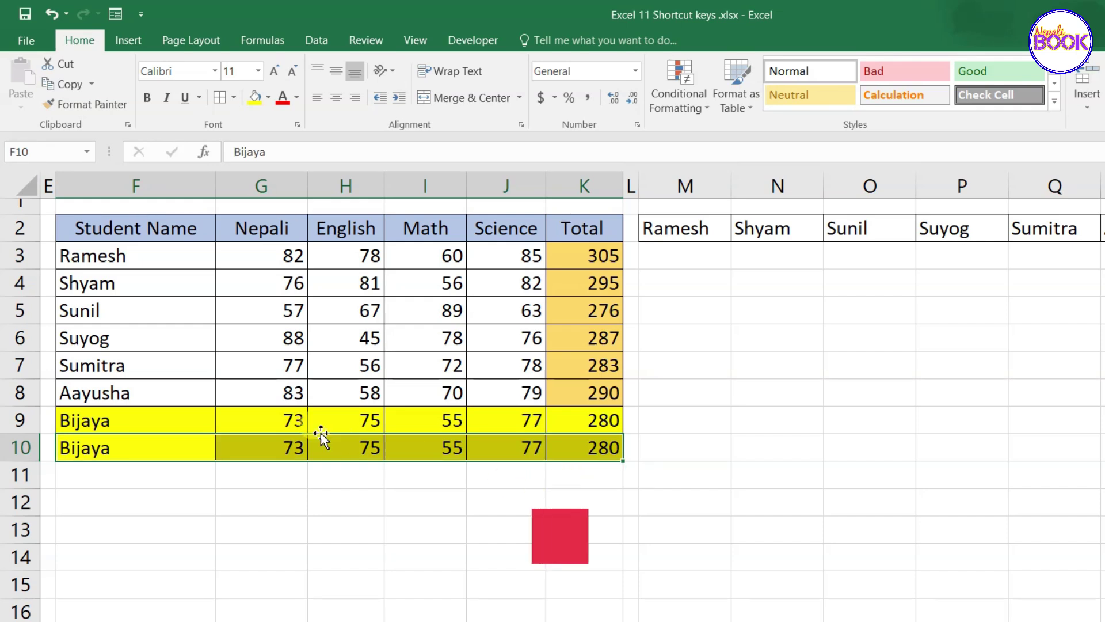
Step: Repeat the yellow record once more by filling it down into F11:K11
left_click(308, 422)
left_click(129, 476)
left_click_drag(128, 476, 557, 483)
key("ctrl+d")
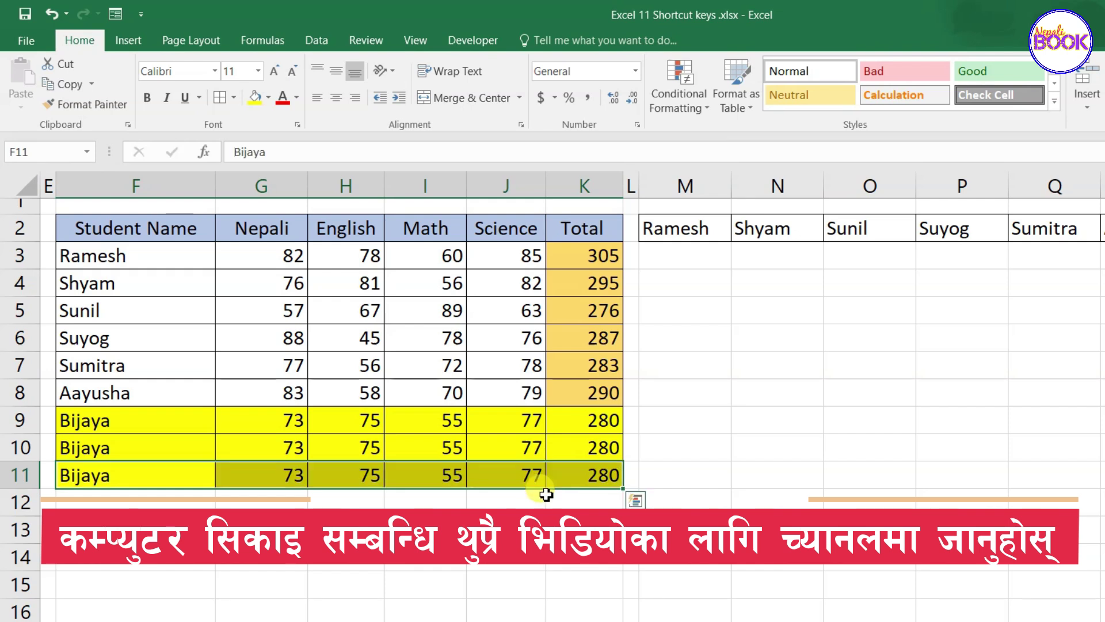
Step: Fill the horizontal list of student names starting in M2 down into rows 3, 4 and 5, one row at a time
left_click(668, 391)
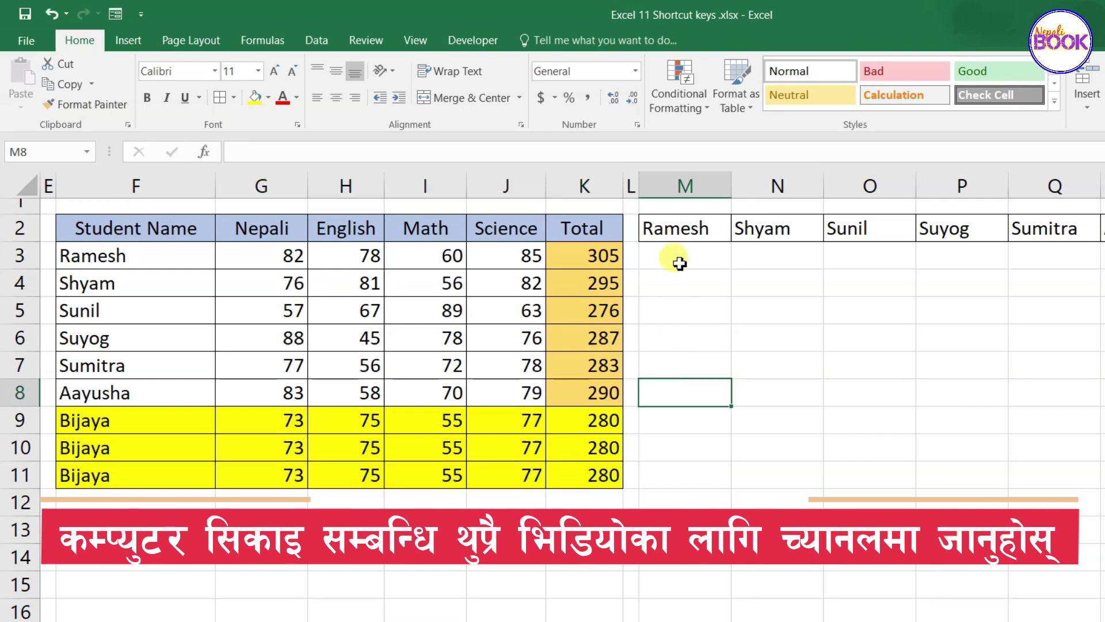
left_click(727, 258)
key("ctrl+shift+Right")
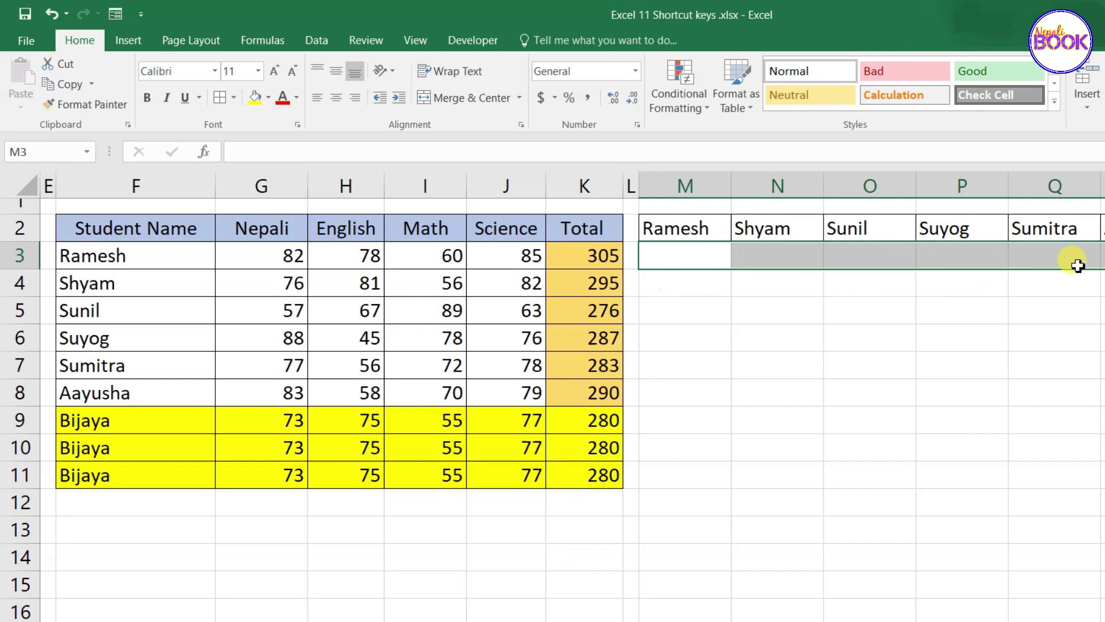
key("ctrl+d")
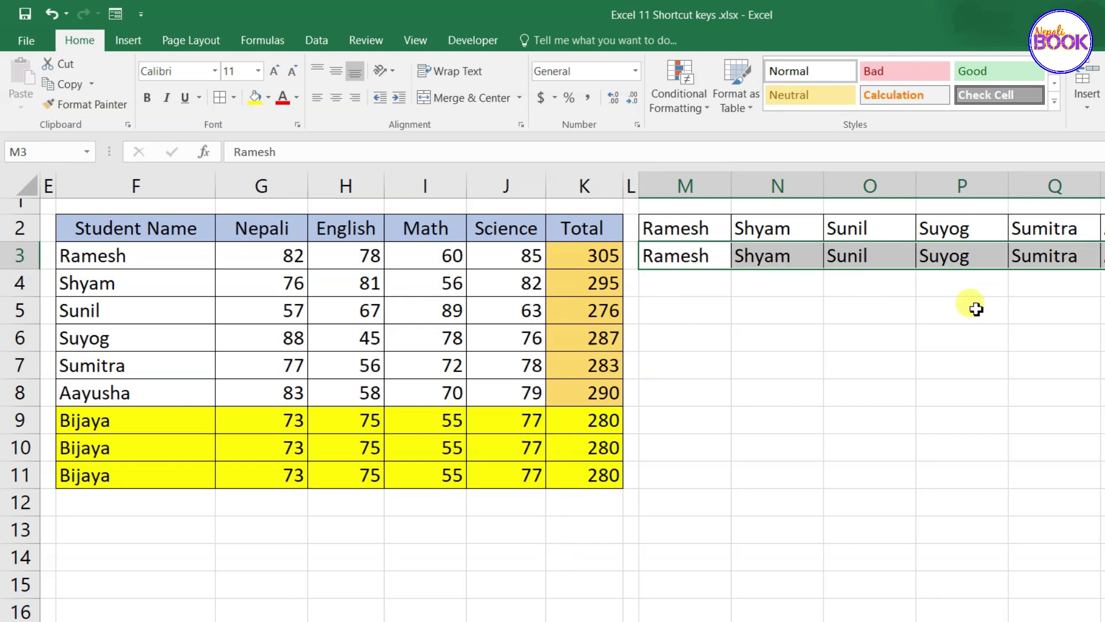
left_click_drag(645, 287, 1102, 285)
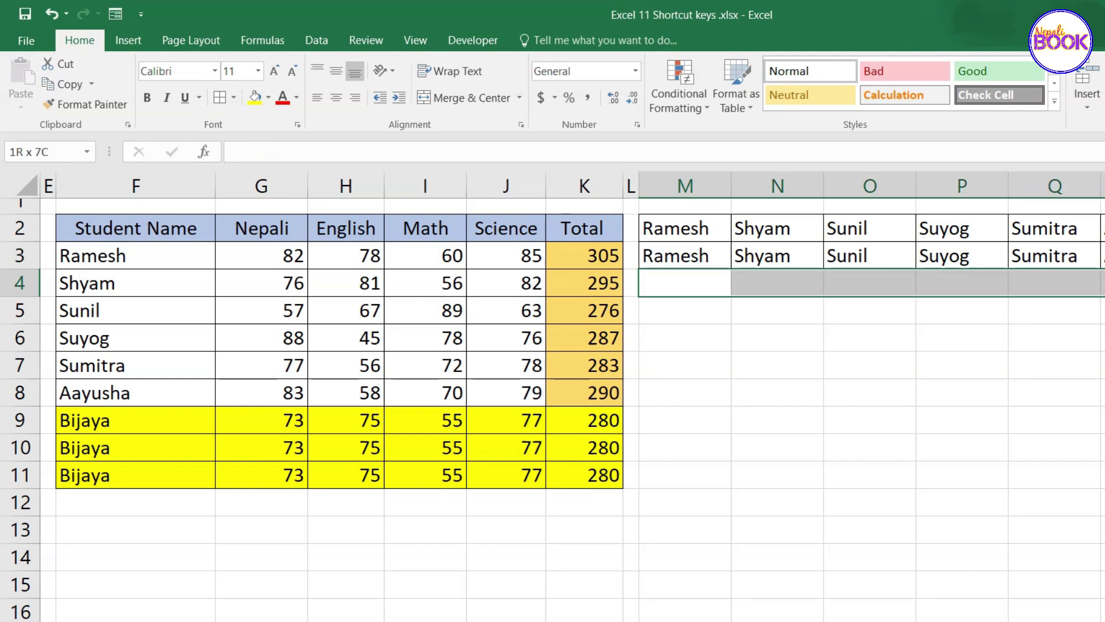
key("ctrl+d")
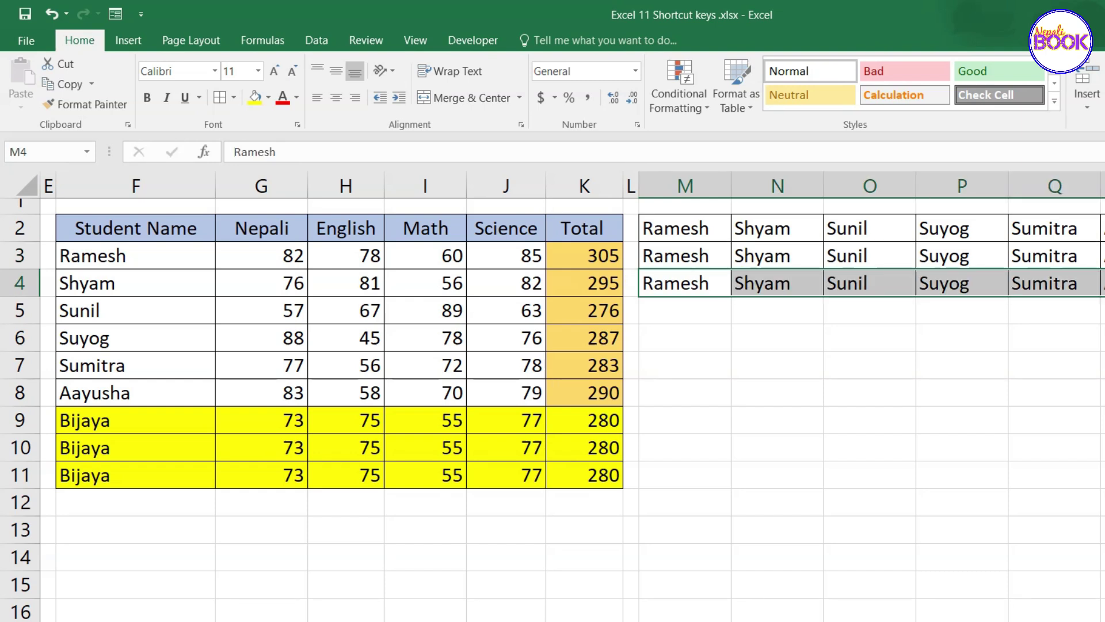
left_click_drag(694, 308, 1102, 311)
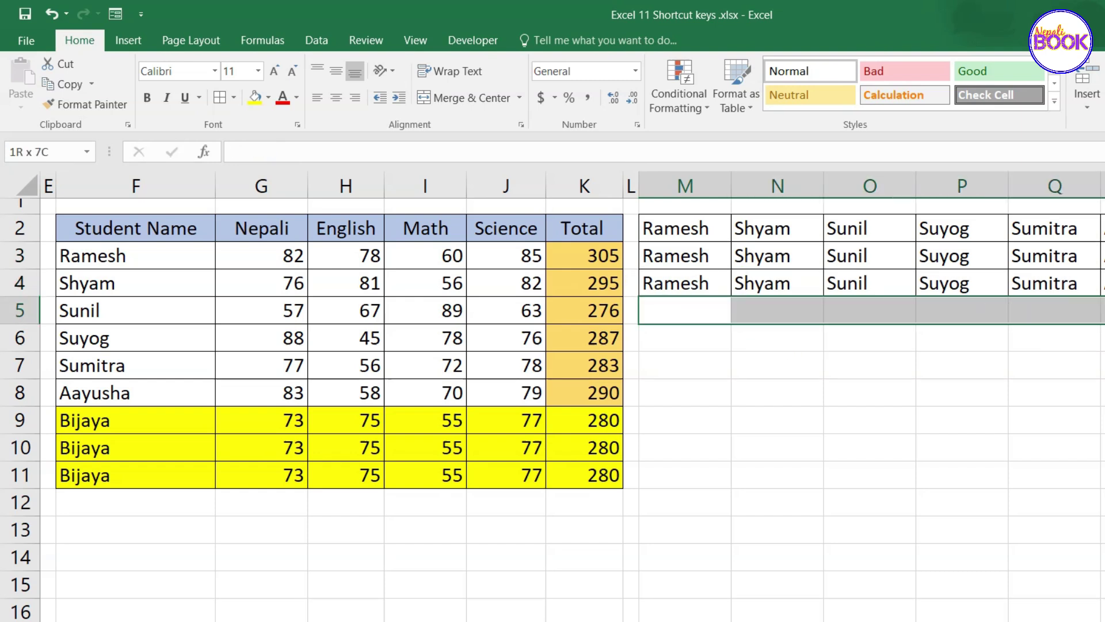
key("ctrl+d")
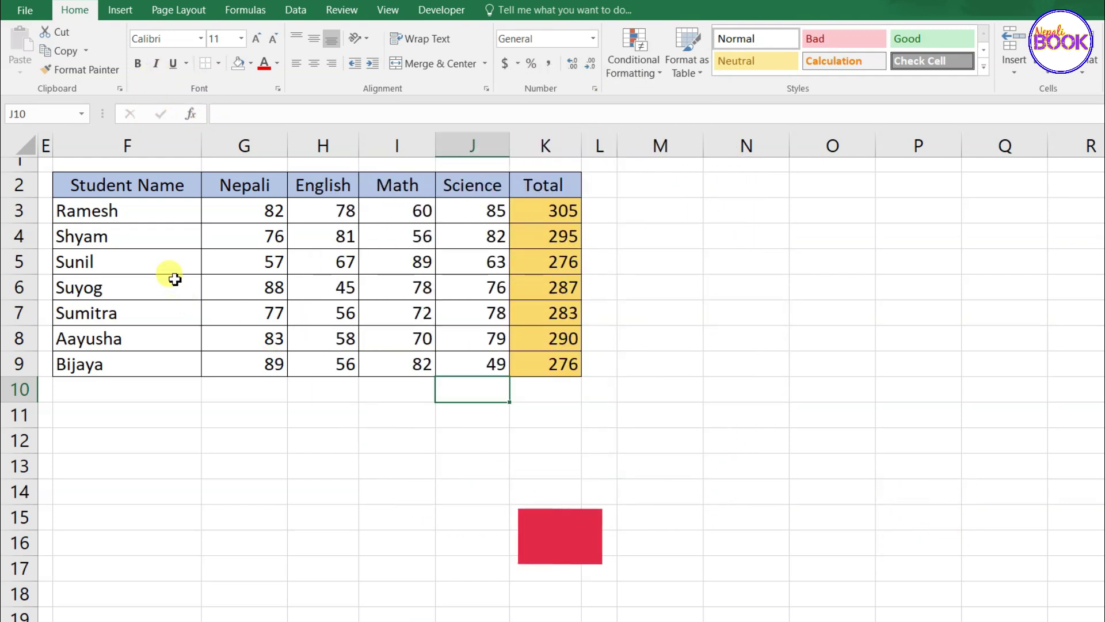
Step: Copy the student names in F3:F9 and paste them starting at M3
left_click_drag(128, 208, 132, 366)
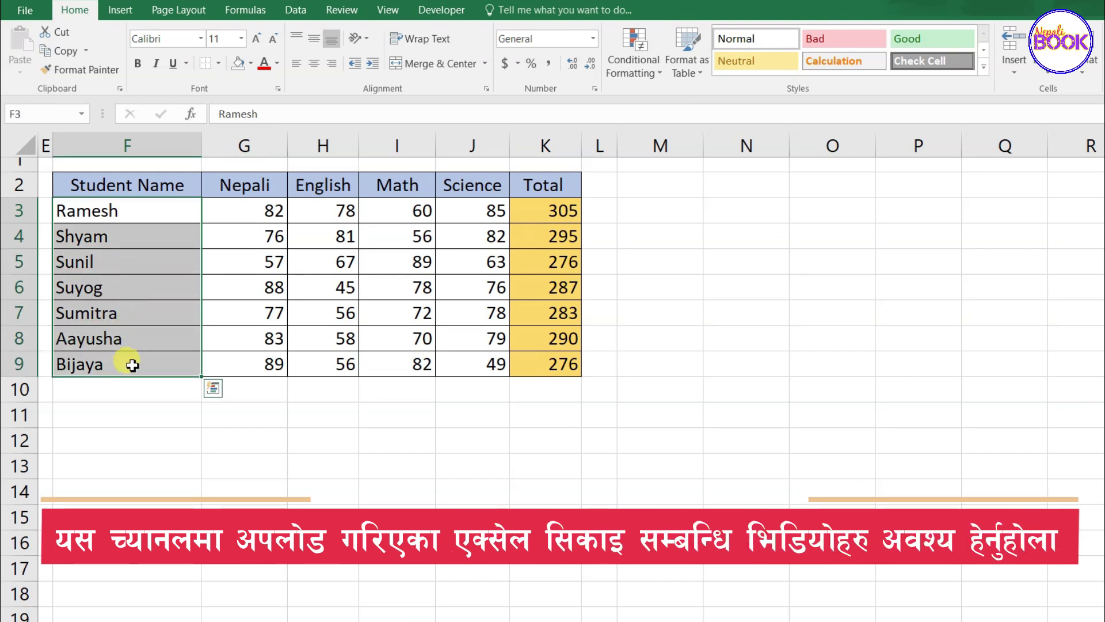
key("ctrl+c")
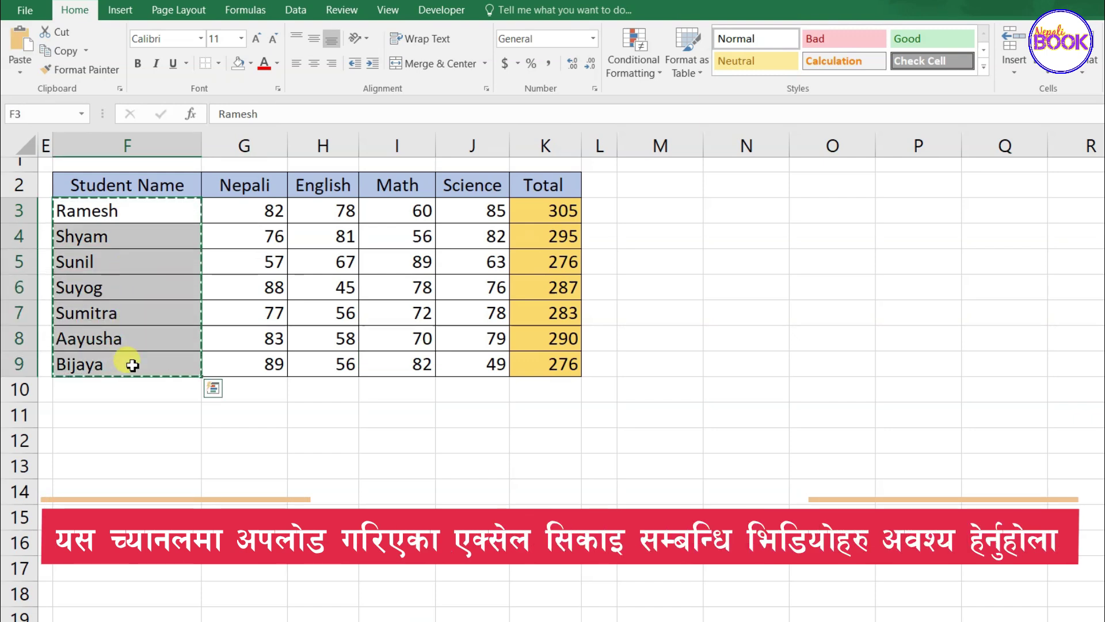
left_click(650, 219)
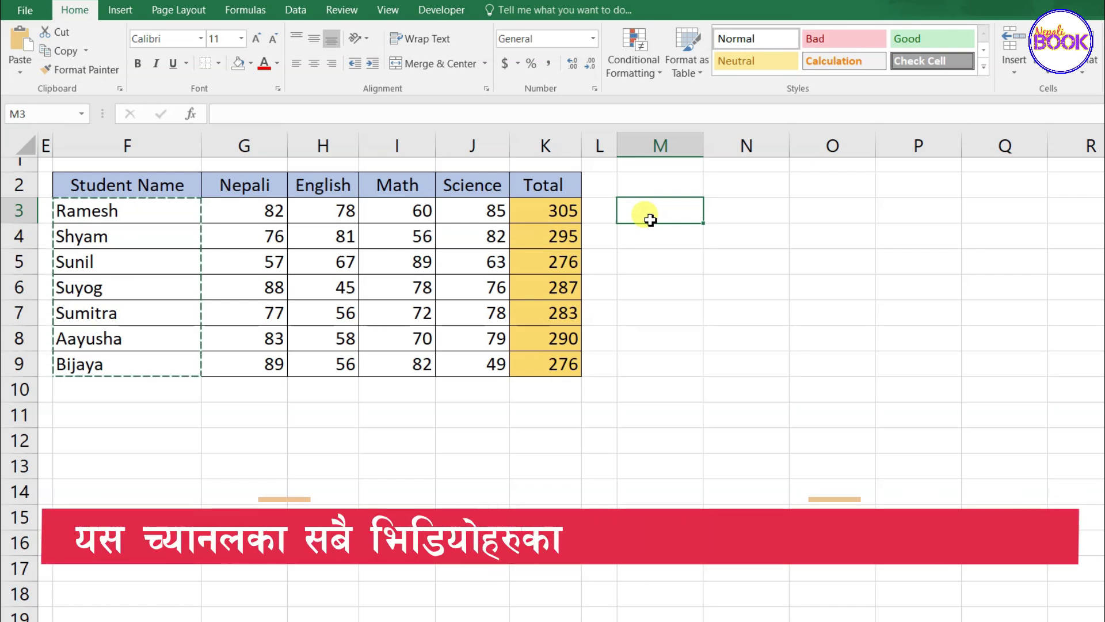
key("ctrl+v")
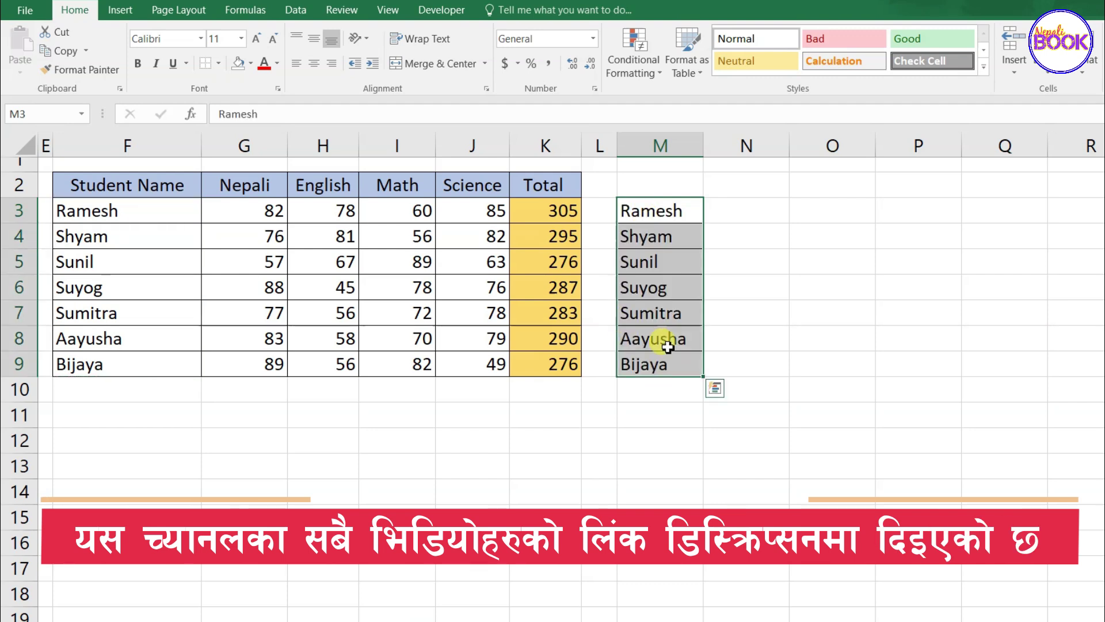
Step: Copy the Nepali marks in G3:G9 into the column starting at O3
left_click(844, 222)
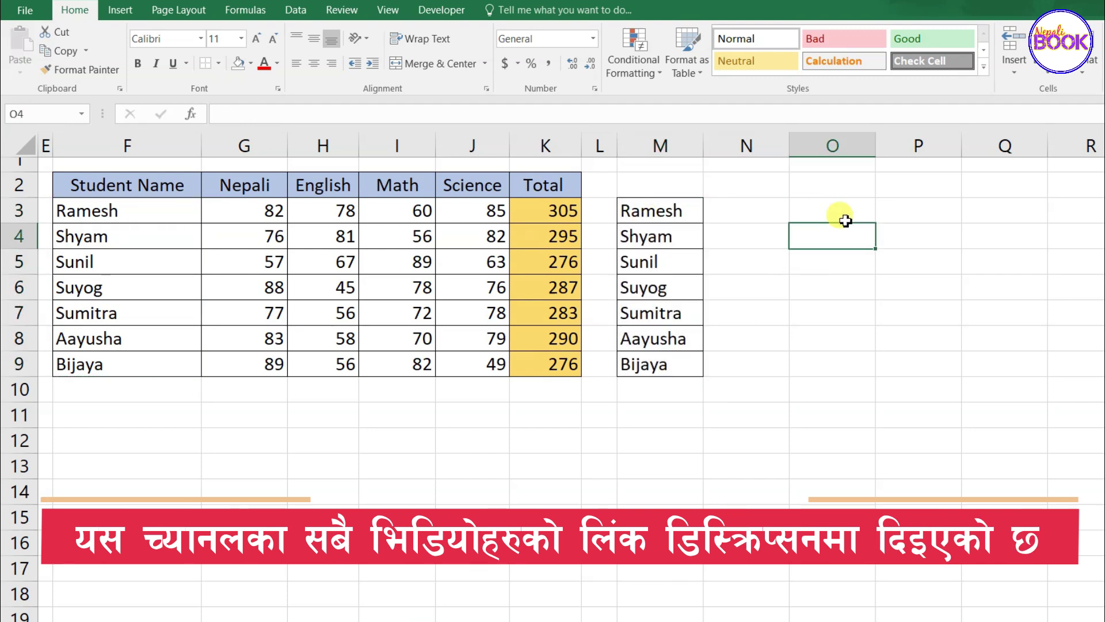
left_click_drag(268, 208, 272, 352)
key("ctrl+c")
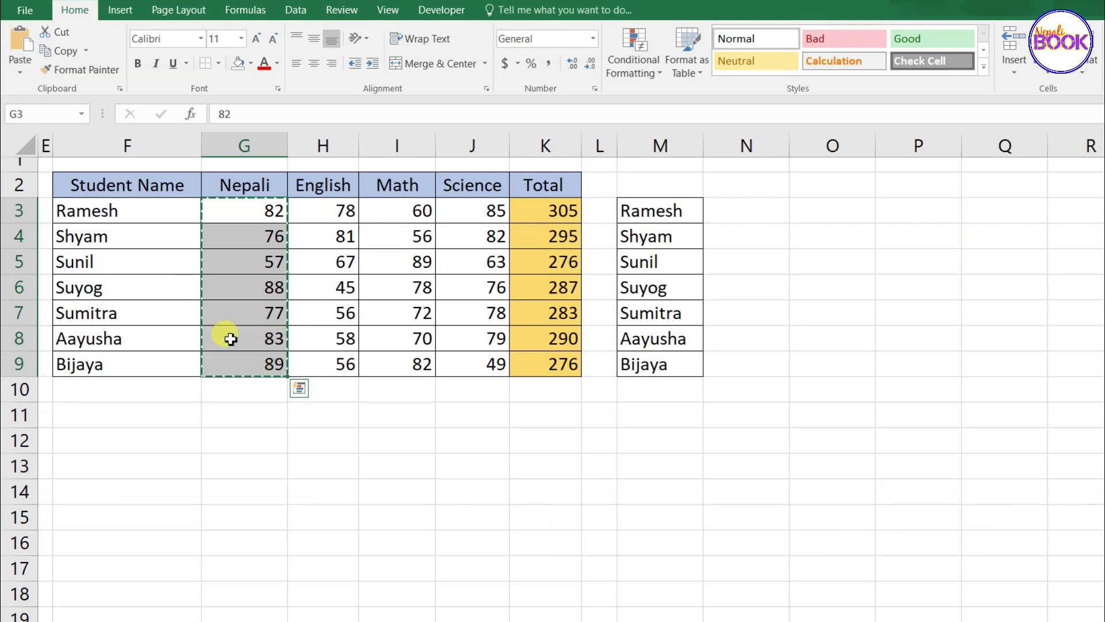
left_click(845, 217)
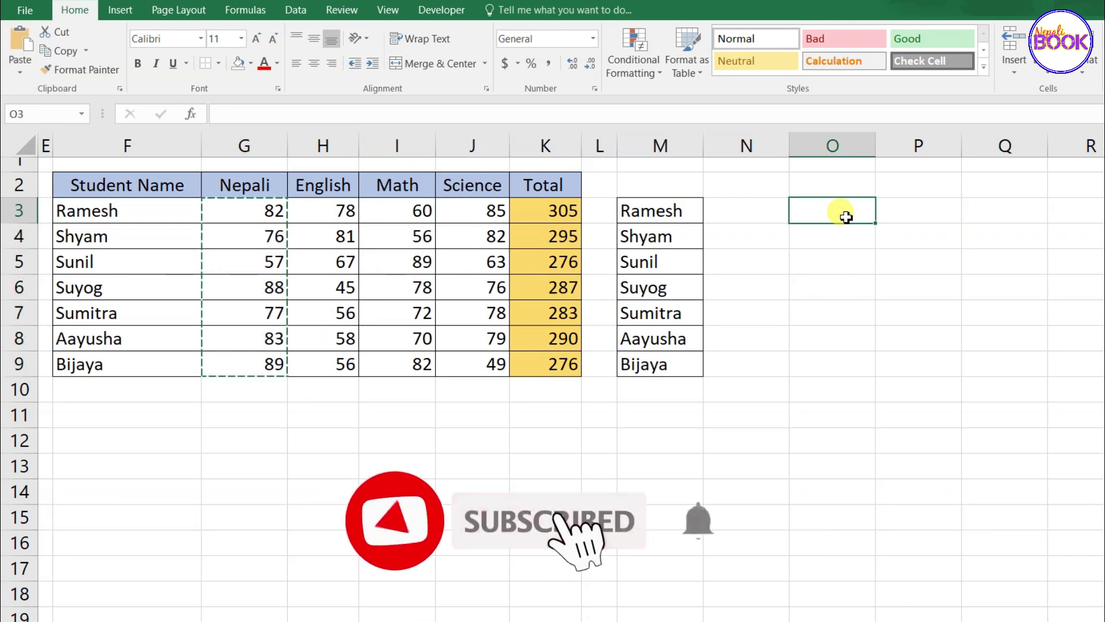
key("Return")
Step: Copy the student names in F3:F9 below the table, starting at F11
left_click_drag(87, 210, 117, 369)
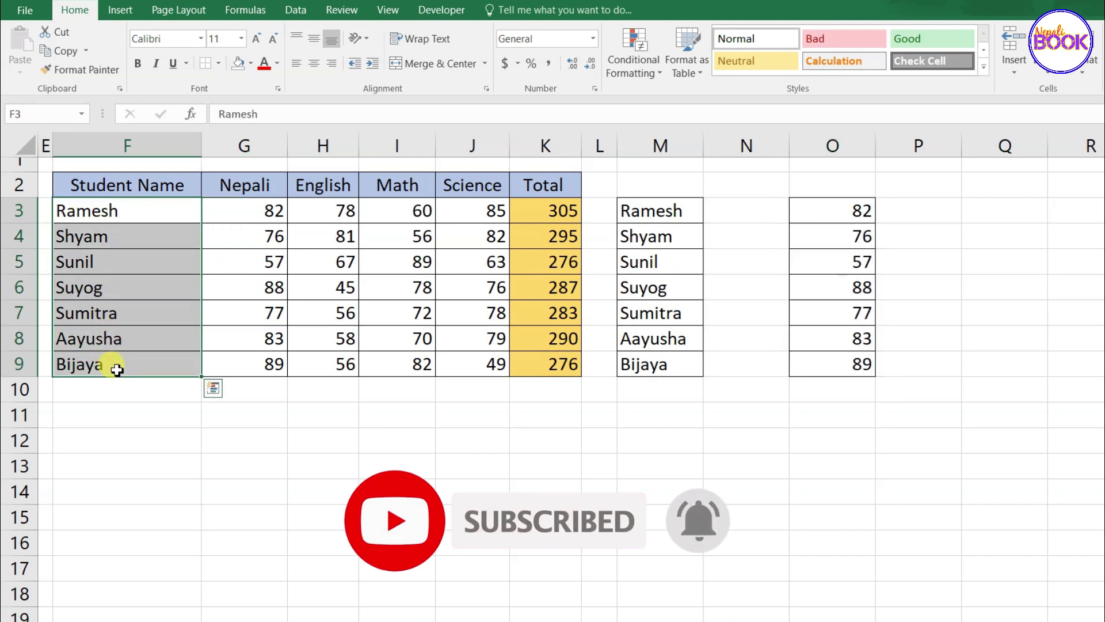
key("ctrl+c")
left_click(116, 413)
key("Return")
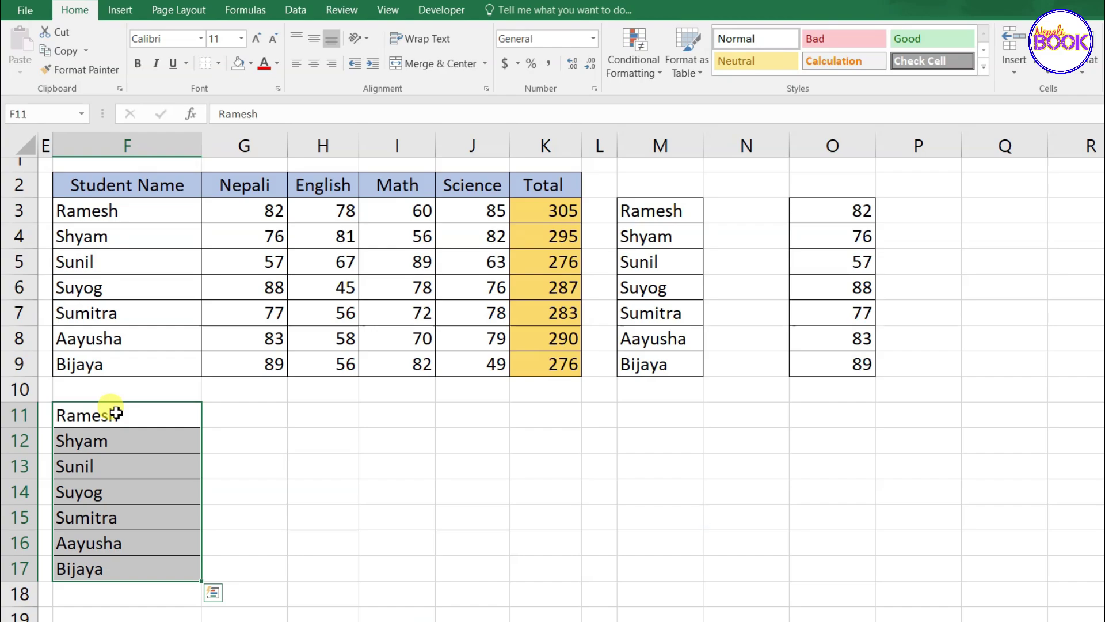